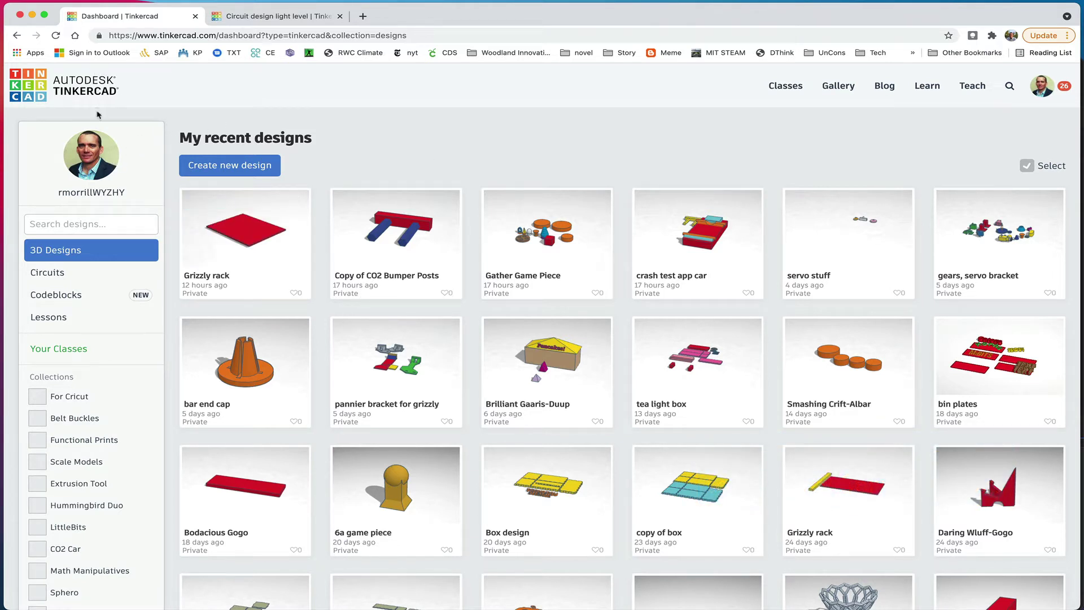
Show the saved circuit designs from the Tinkercad dashboard's Circuits section.
{"action": "left_click", "coordinate": [57, 273]}
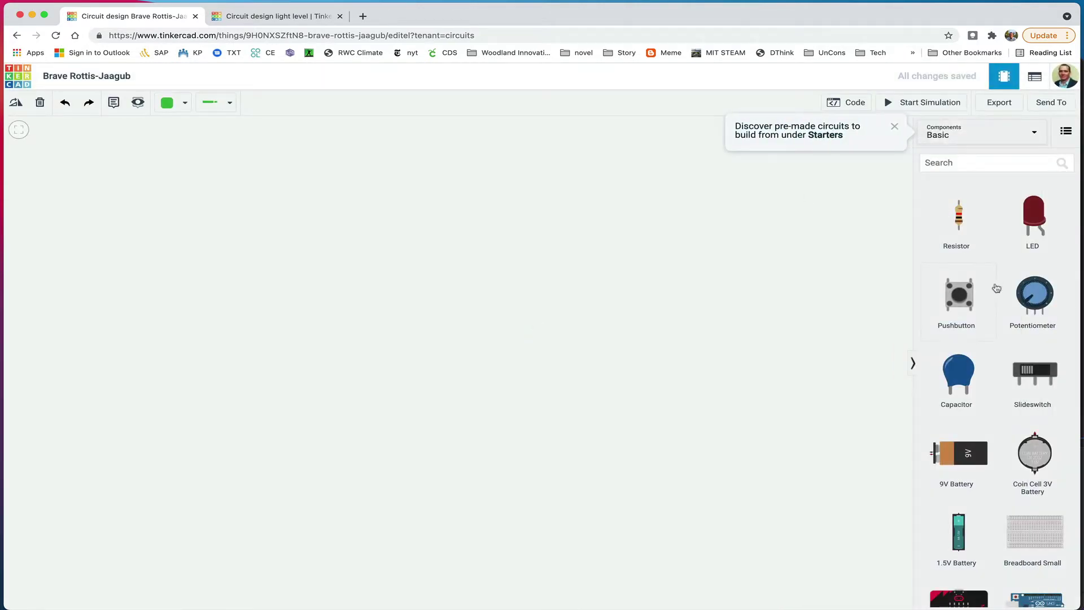
Place a micro:bit on the workplane, change its colour to Yellow, and nudge it higher.
{"action": "scroll", "coordinate": [996, 288], "scroll_direction": "down", "scroll_amount": 7}
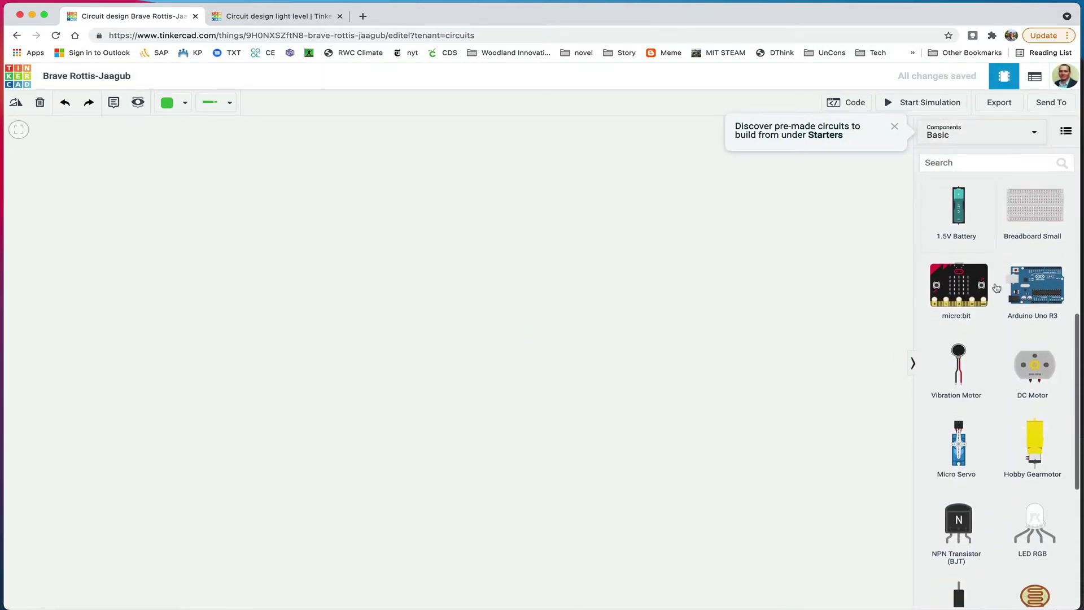
{"action": "scroll", "coordinate": [997, 289], "scroll_direction": "up", "scroll_amount": 3}
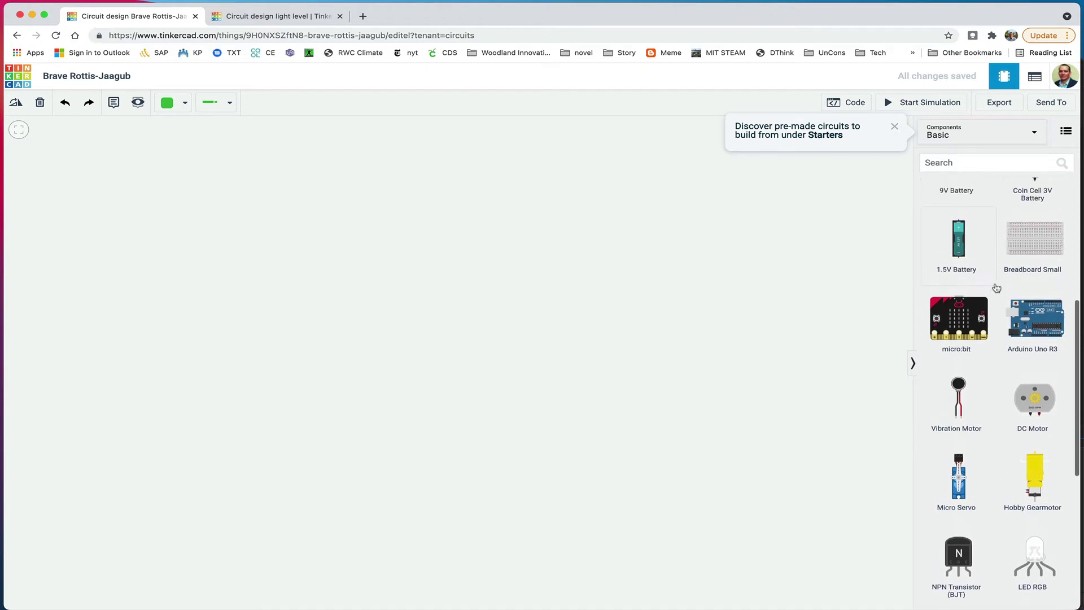
{"action": "scroll", "coordinate": [996, 288], "scroll_direction": "down", "scroll_amount": 2}
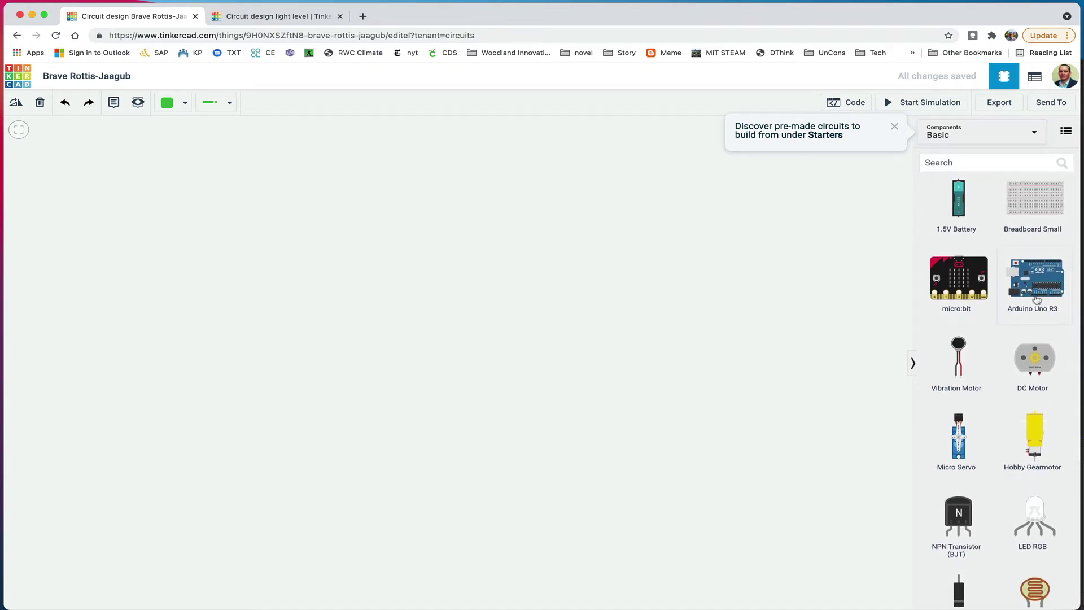
{"action": "left_click_drag", "start_coordinate": [959, 292], "coordinate": [128, 269]}
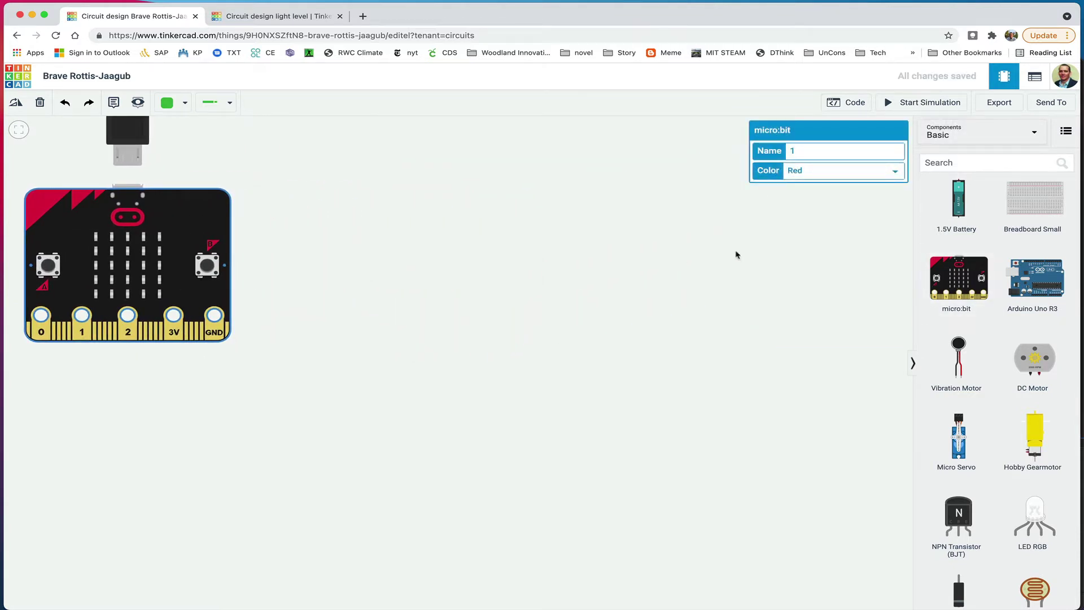
{"action": "left_click", "coordinate": [830, 177]}
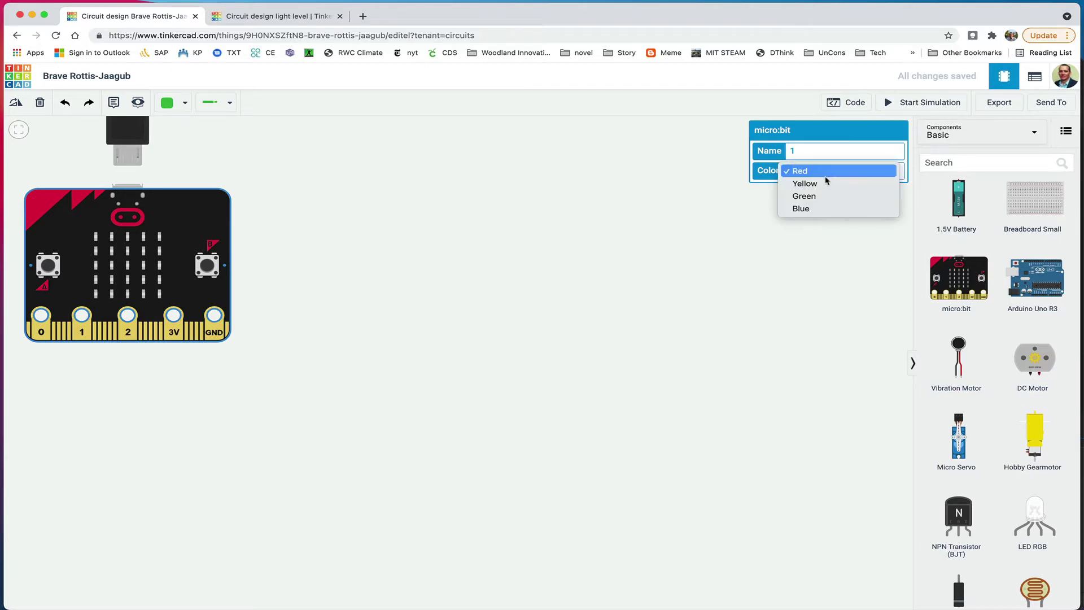
{"action": "left_click", "coordinate": [821, 184]}
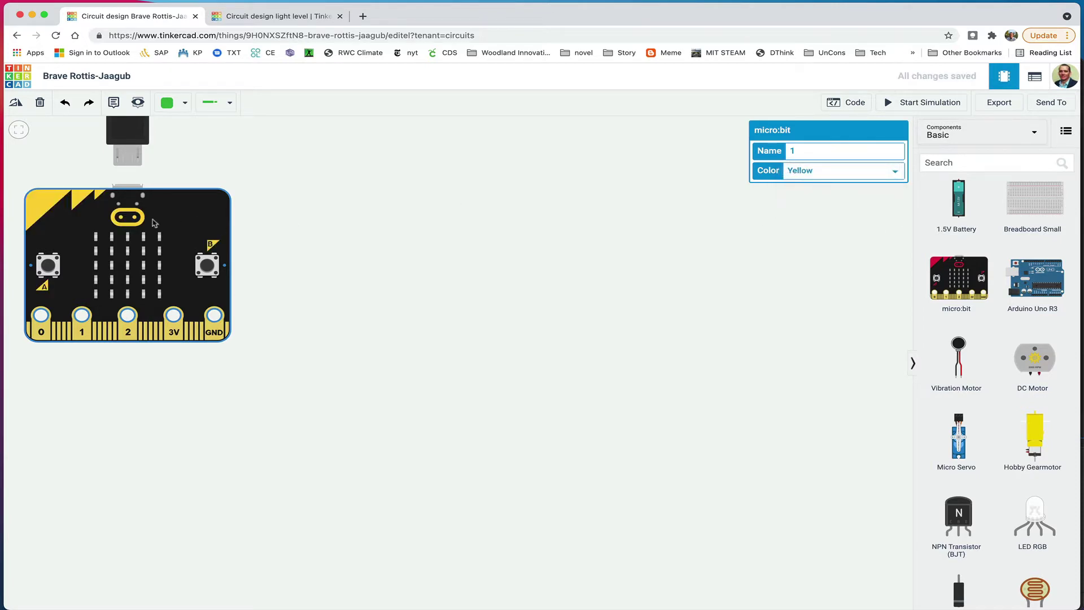
{"action": "left_click_drag", "start_coordinate": [154, 223], "coordinate": [153, 195]}
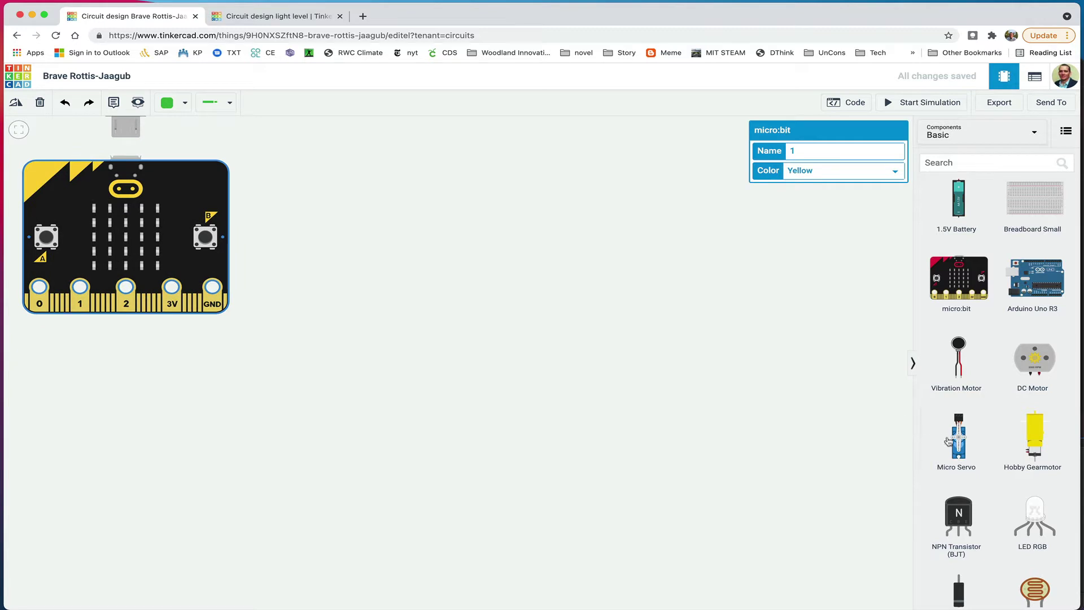
Add a micro servo, set its type to Continuous, and move it up and left below the micro:bit.
{"action": "left_click_drag", "start_coordinate": [949, 440], "coordinate": [245, 438]}
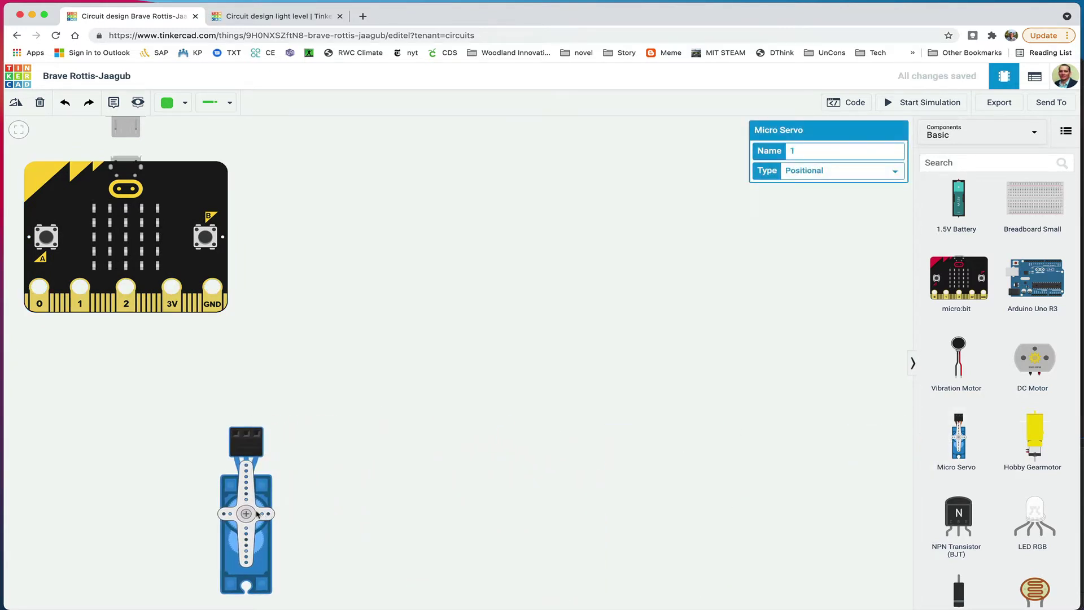
{"action": "left_click", "coordinate": [815, 178]}
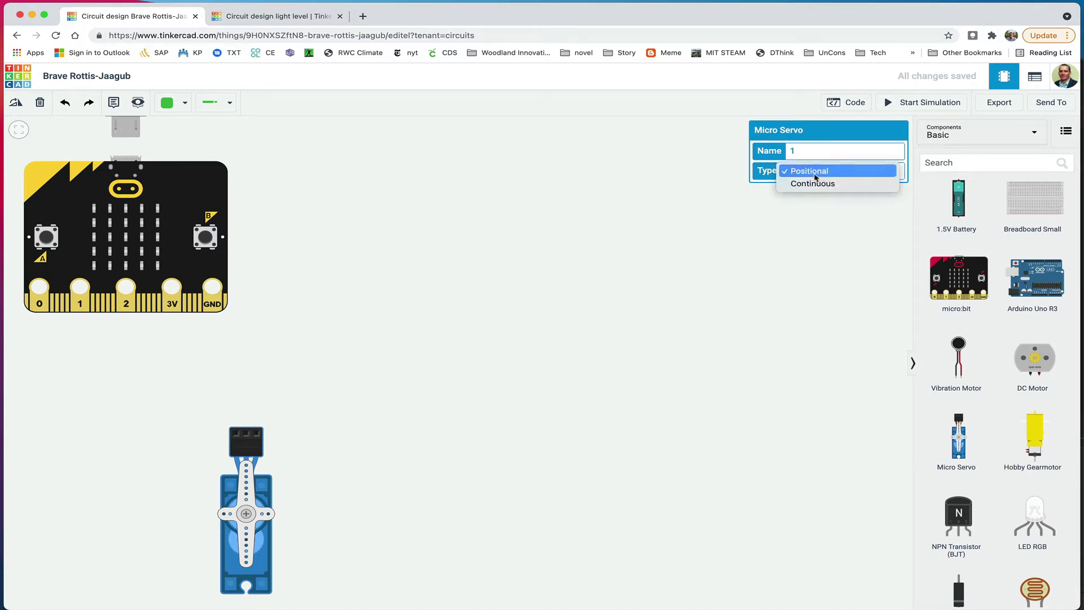
{"action": "left_click", "coordinate": [845, 185]}
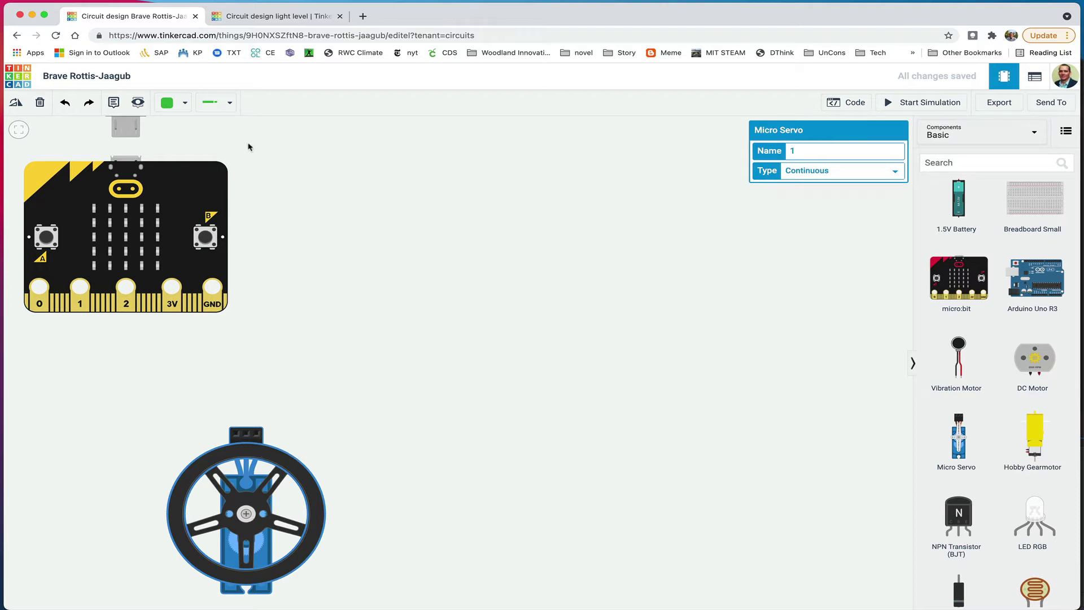
{"action": "left_click_drag", "start_coordinate": [262, 512], "coordinate": [235, 499]}
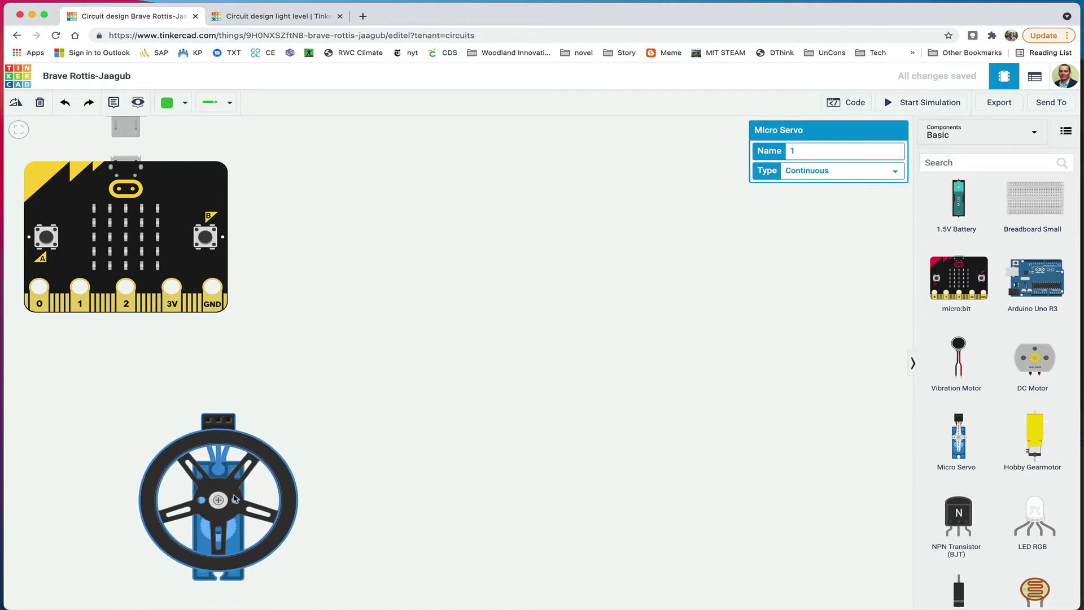
Make new wires brown alligator clips and connect micro:bit GND to the servo's Ground terminal.
{"action": "left_click", "coordinate": [182, 104]}
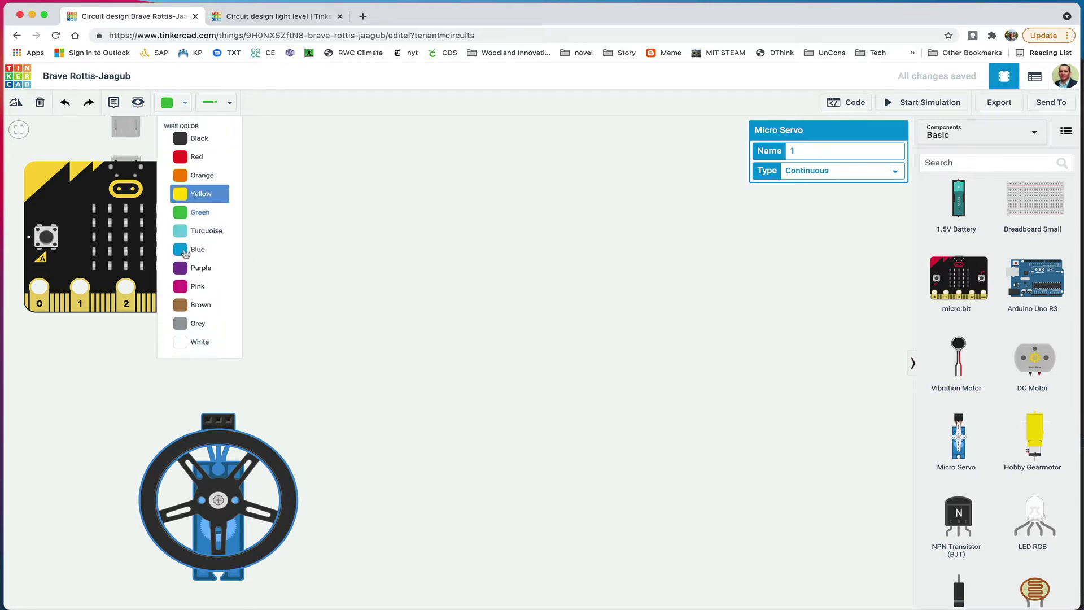
{"action": "left_click", "coordinate": [197, 304]}
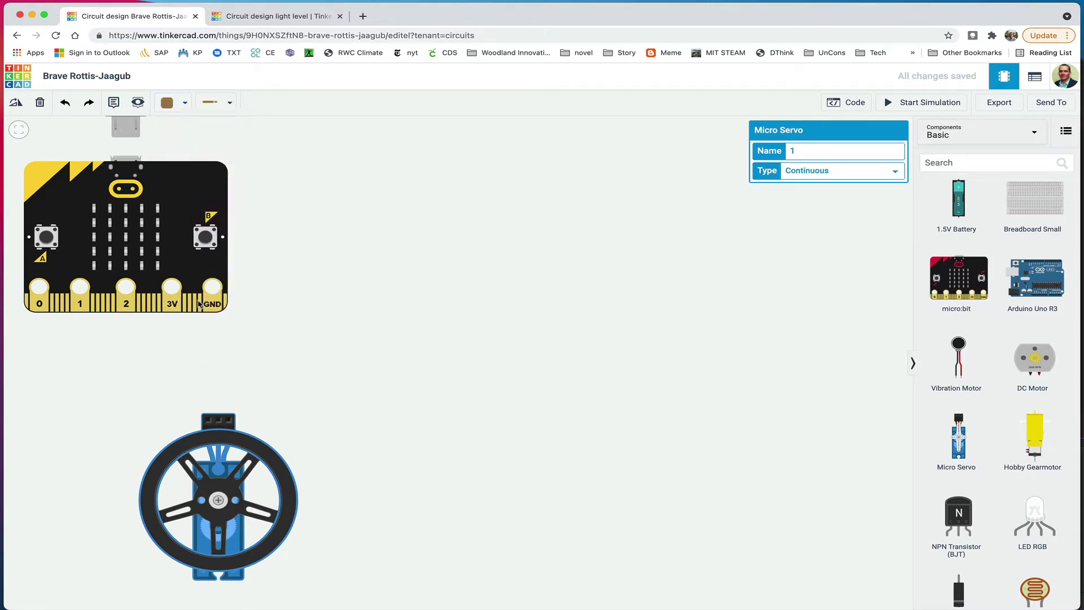
{"action": "left_click", "coordinate": [227, 104]}
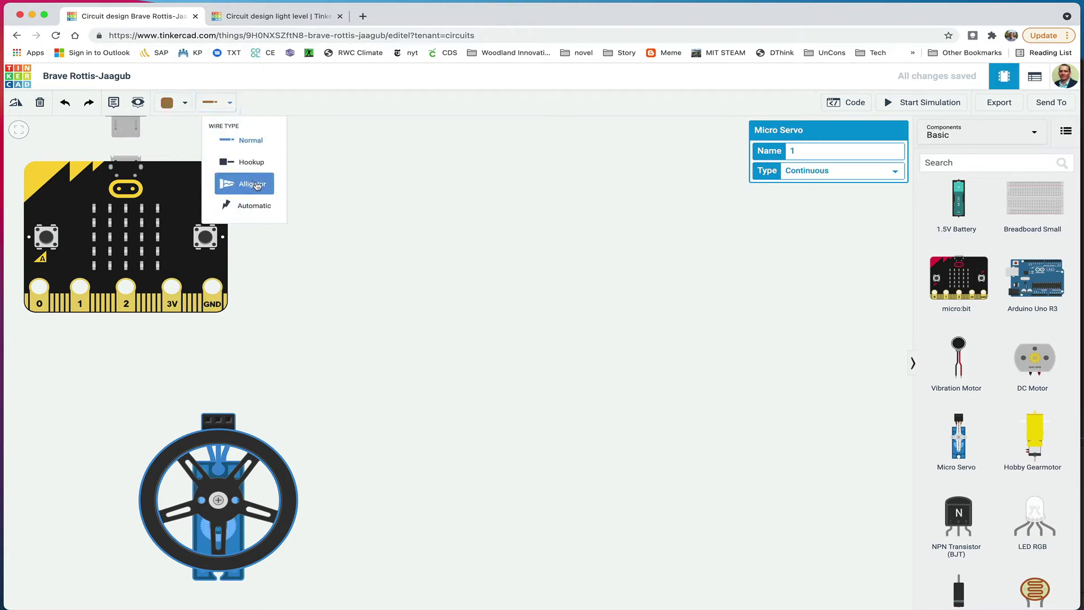
{"action": "left_click", "coordinate": [265, 188]}
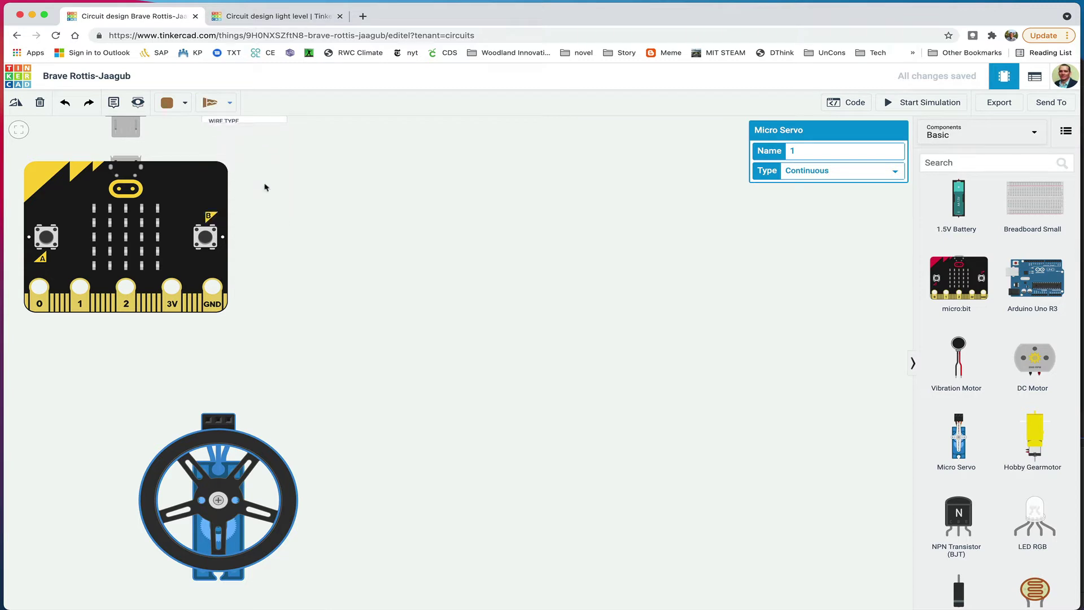
{"action": "left_click", "coordinate": [213, 310]}
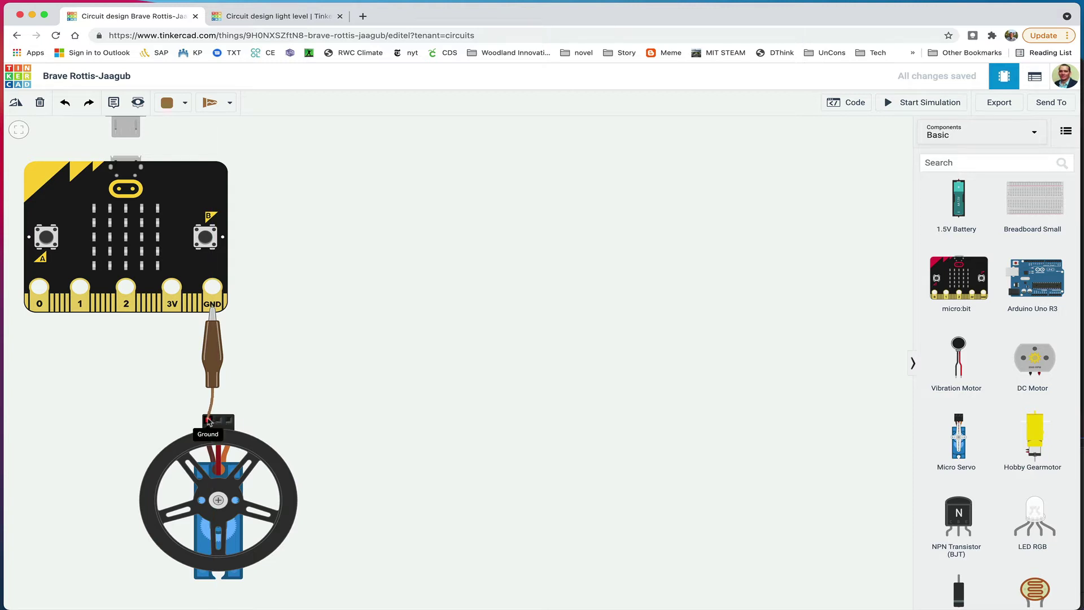
{"action": "left_click", "coordinate": [208, 421]}
{"action": "left_click_drag", "start_coordinate": [225, 440], "coordinate": [310, 440]}
{"action": "left_click_drag", "start_coordinate": [212, 361], "coordinate": [262, 290]}
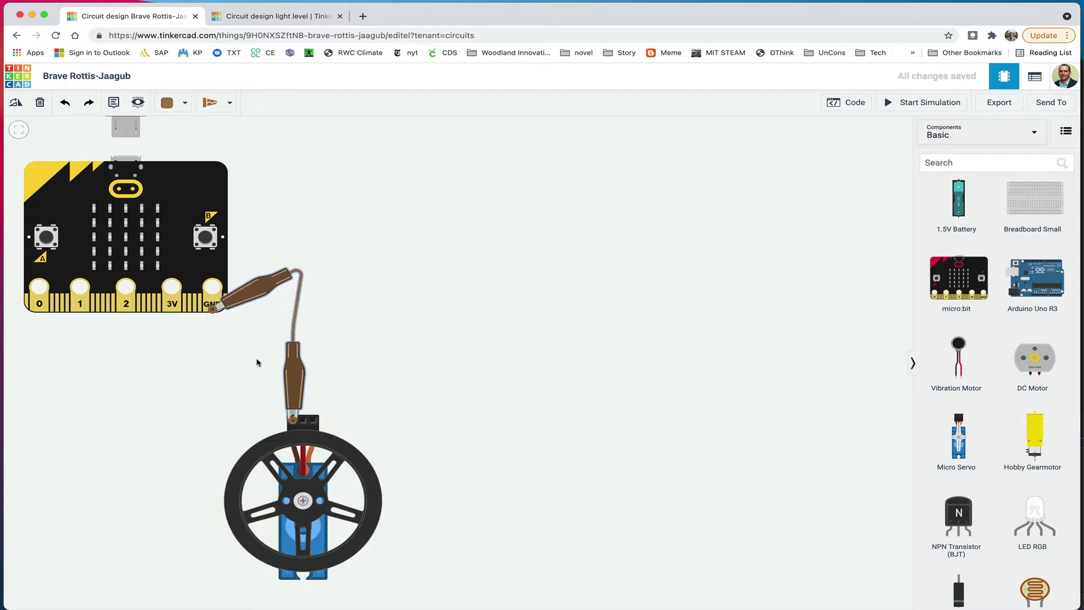
{"action": "left_click", "coordinate": [277, 185]}
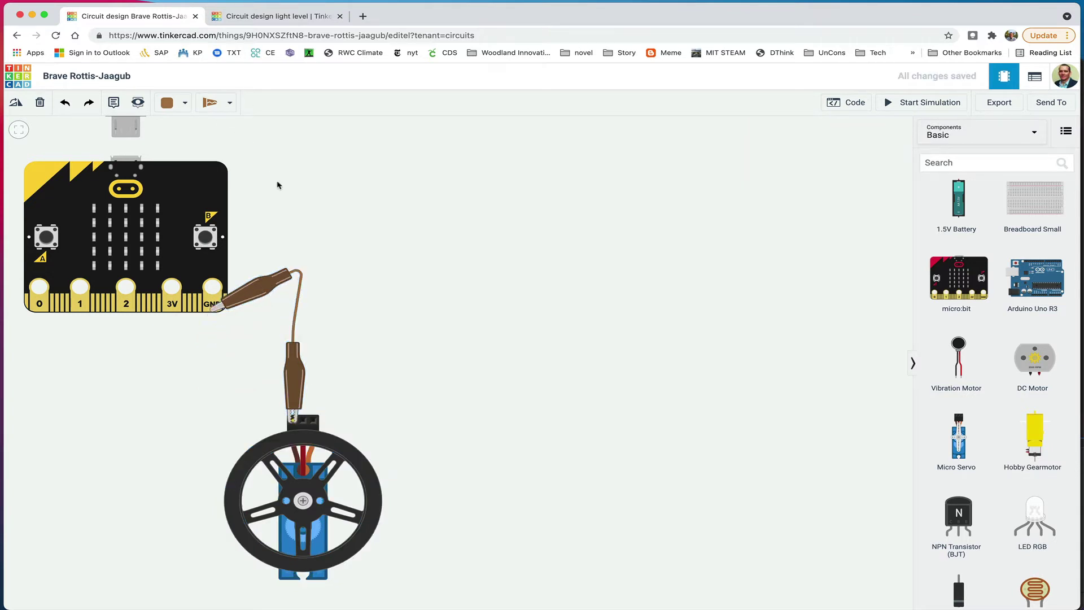
Run a red wire from the micro:bit 3V pin to the servo's Power terminal.
{"action": "left_click", "coordinate": [184, 102]}
{"action": "left_click", "coordinate": [194, 157]}
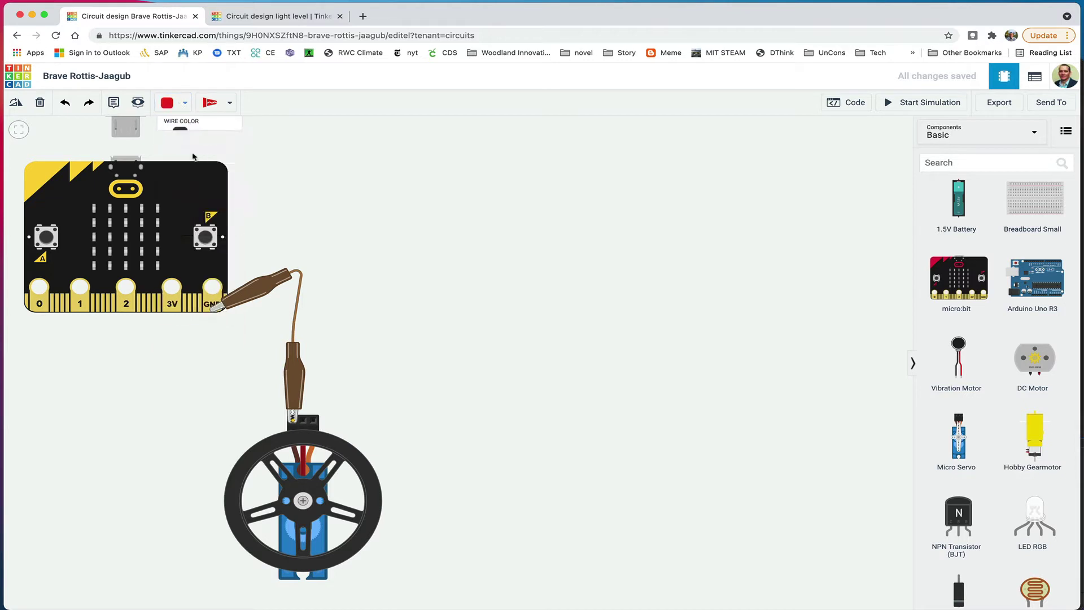
{"action": "left_click", "coordinate": [172, 309]}
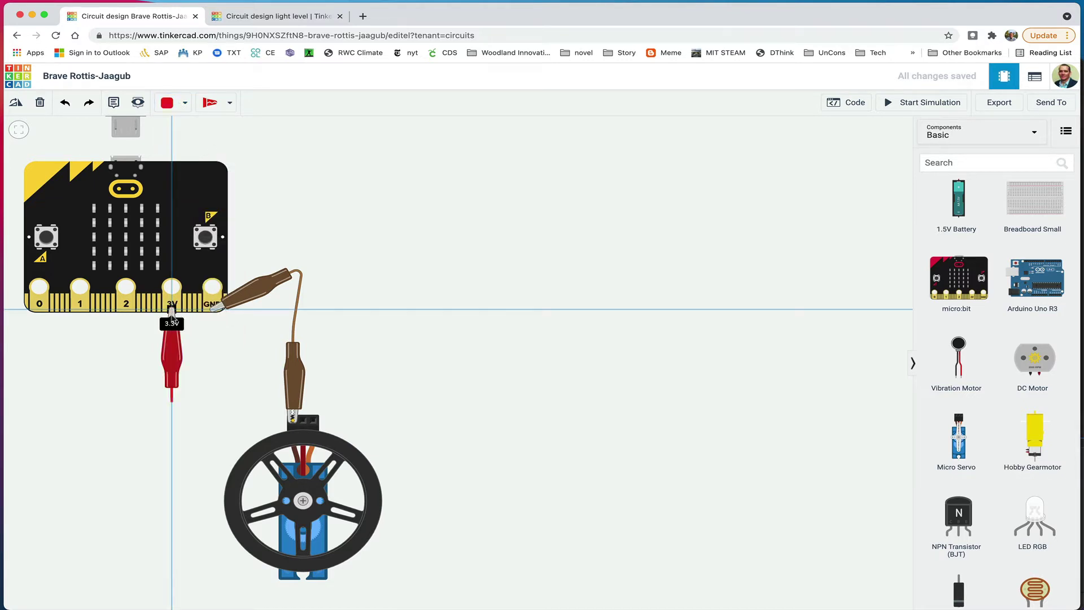
{"action": "left_click", "coordinate": [304, 421]}
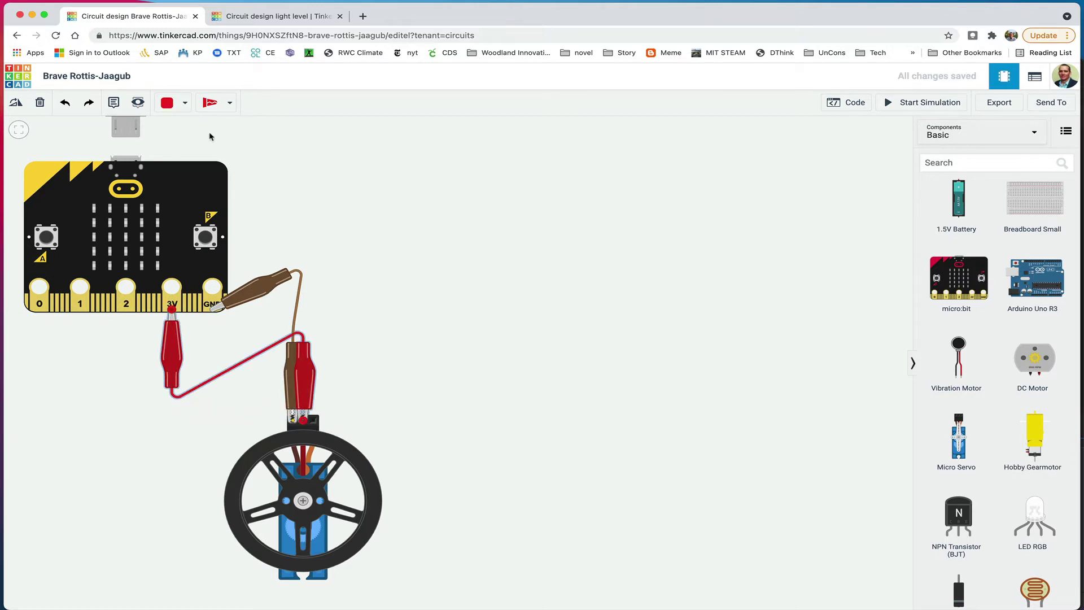
Connect micro:bit pin 0 to the servo's signal pin with an orange wire, then open Code.
{"action": "left_click", "coordinate": [185, 102]}
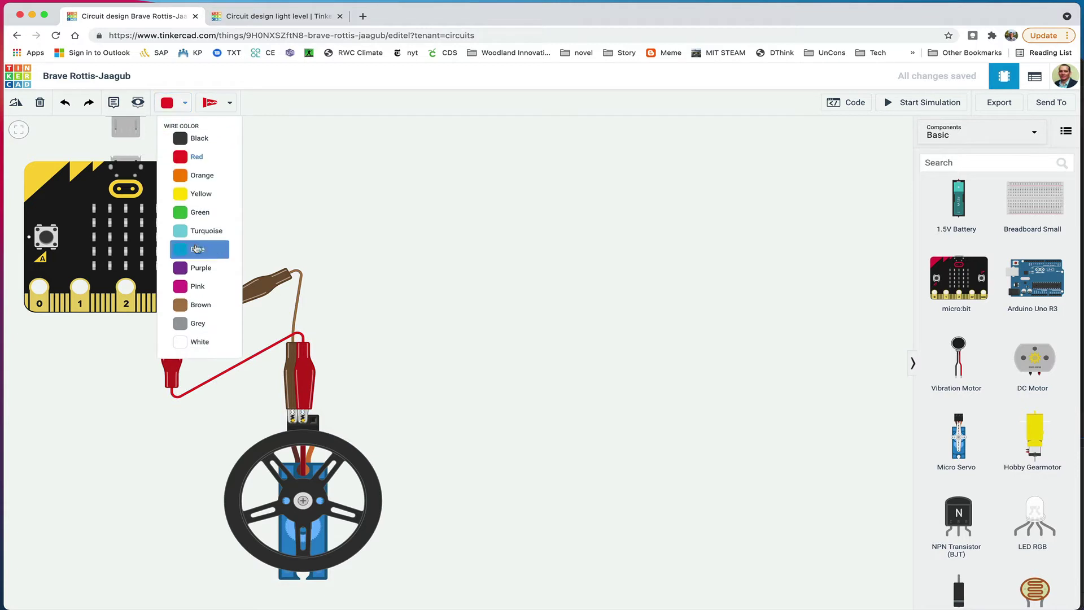
{"action": "left_click", "coordinate": [201, 175]}
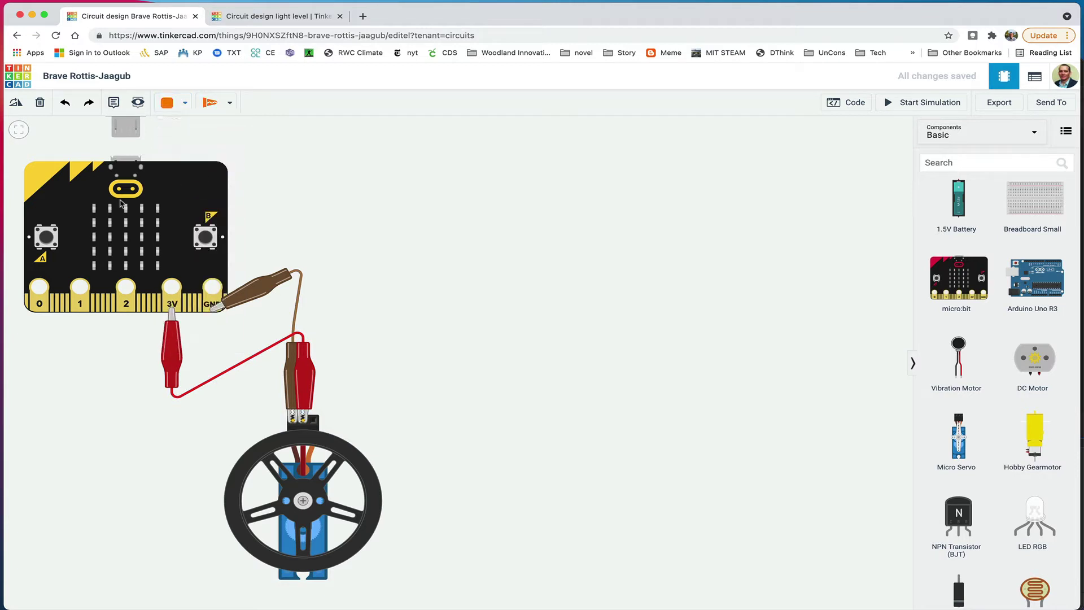
{"action": "left_click", "coordinate": [39, 310]}
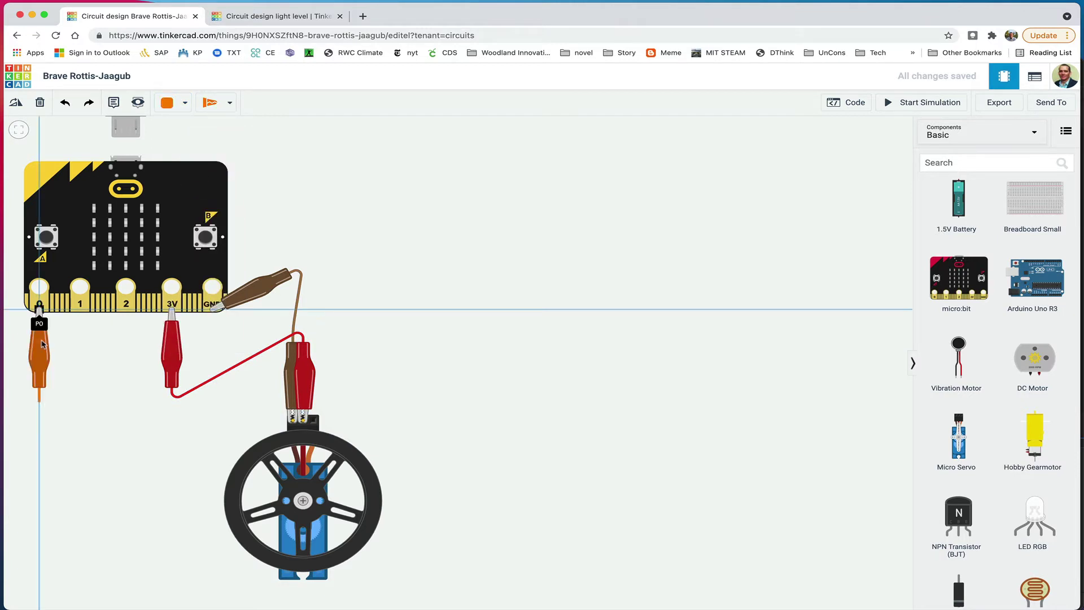
{"action": "left_click", "coordinate": [314, 419]}
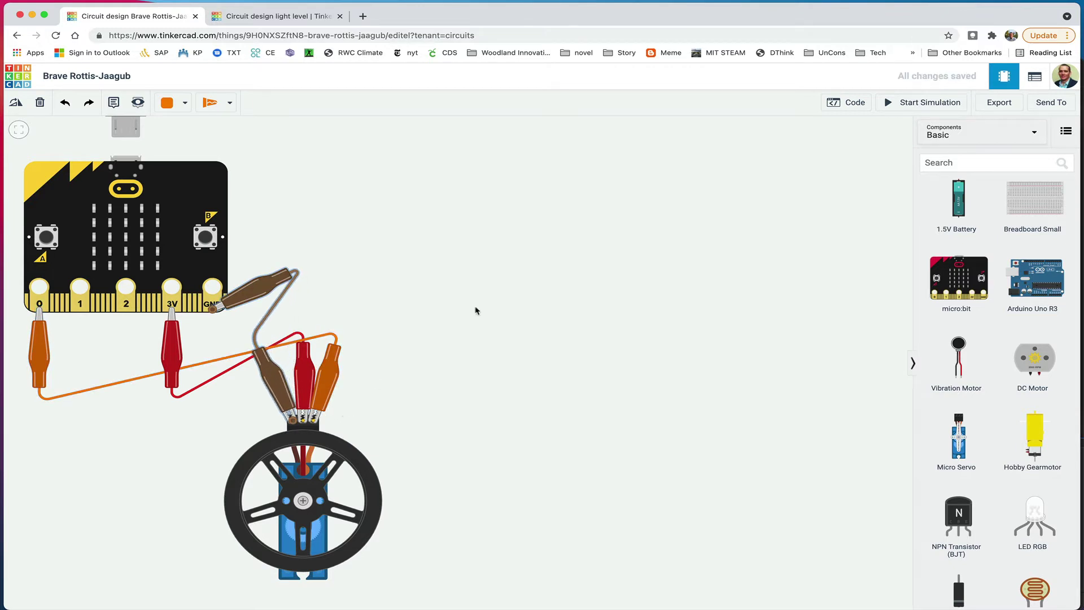
{"action": "left_click", "coordinate": [849, 103]}
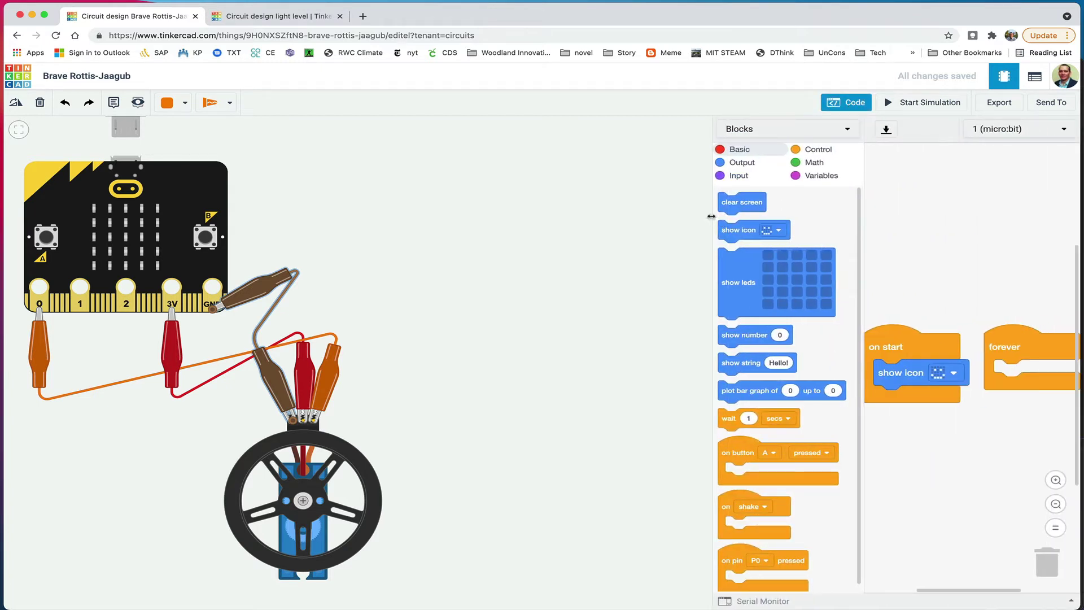
Widen the code panel and delete the default on start and forever blocks.
{"action": "left_click_drag", "start_coordinate": [711, 216], "coordinate": [515, 237]}
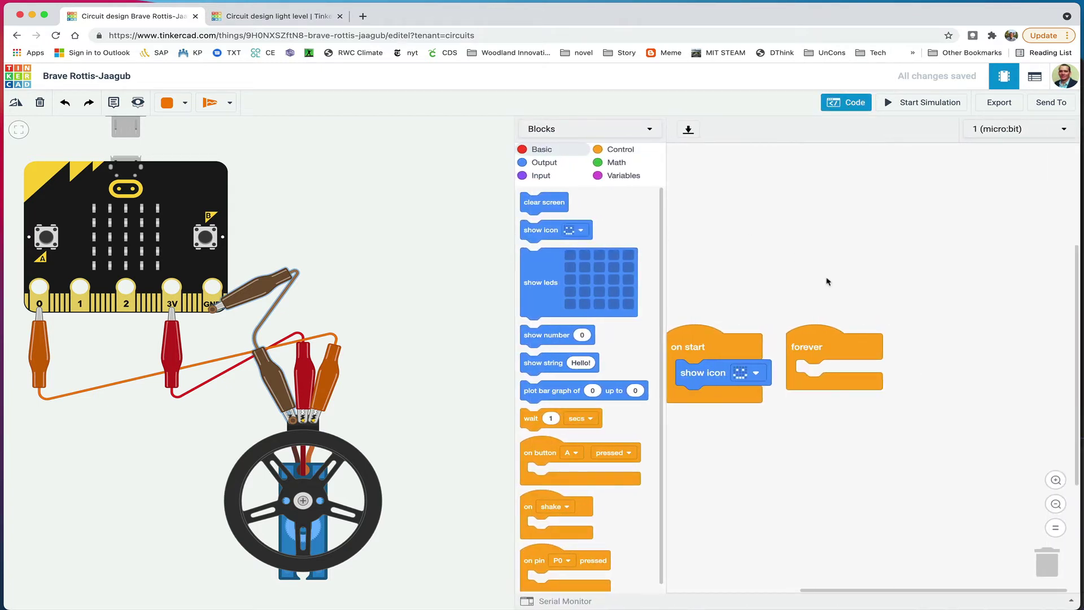
{"action": "left_click_drag", "start_coordinate": [728, 347], "coordinate": [594, 352]}
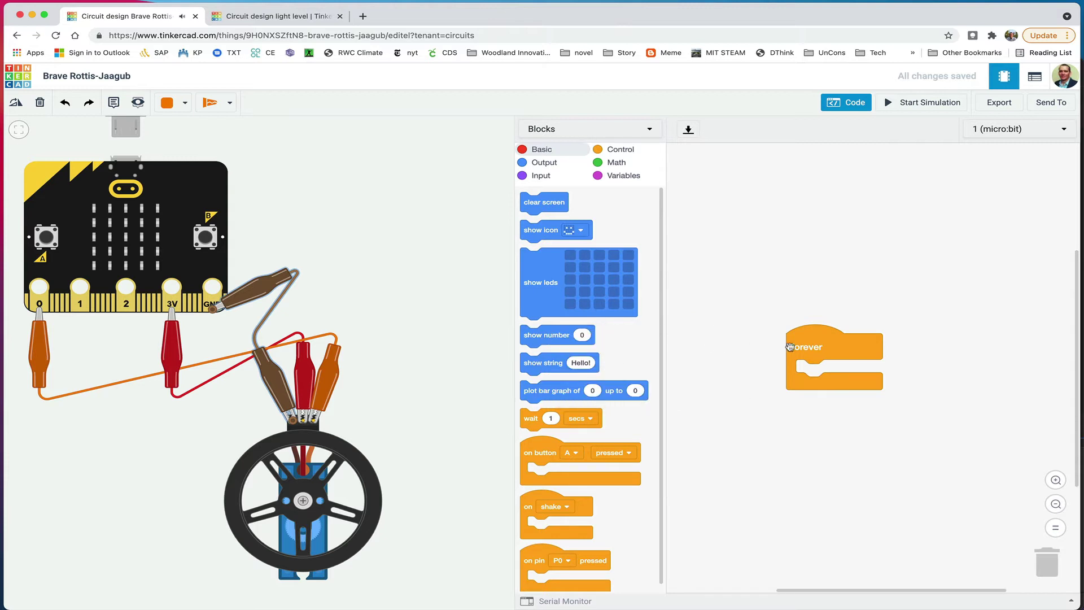
{"action": "left_click_drag", "start_coordinate": [793, 346], "coordinate": [530, 338]}
{"action": "scroll", "coordinate": [535, 348], "scroll_direction": "down", "scroll_amount": 1}
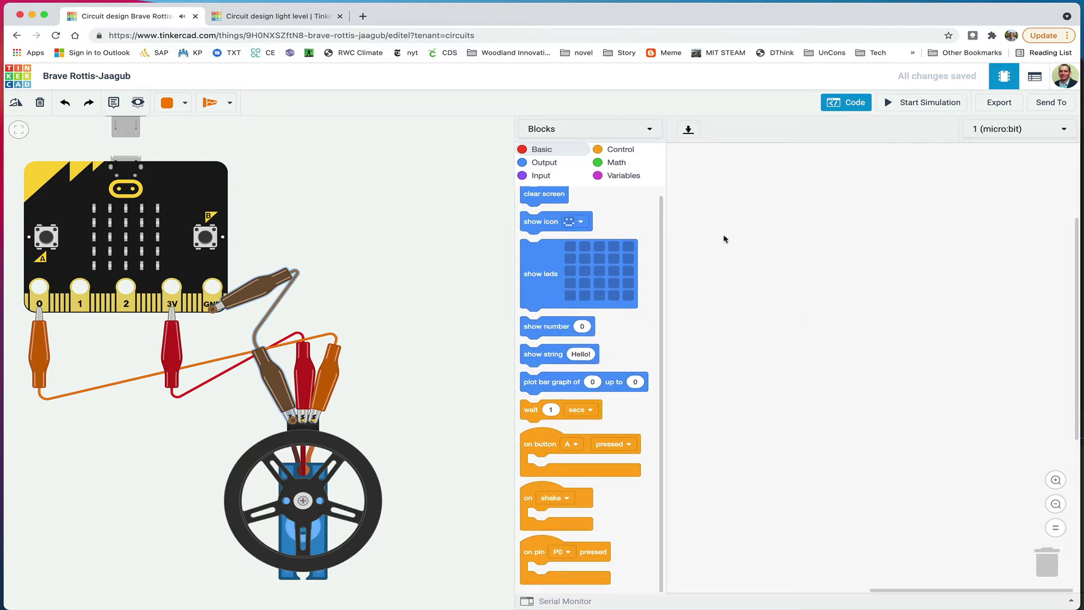
Add an on button A pressed event containing rotate servo on pin P0 to 0 degrees.
{"action": "left_click_drag", "start_coordinate": [542, 443], "coordinate": [711, 213]}
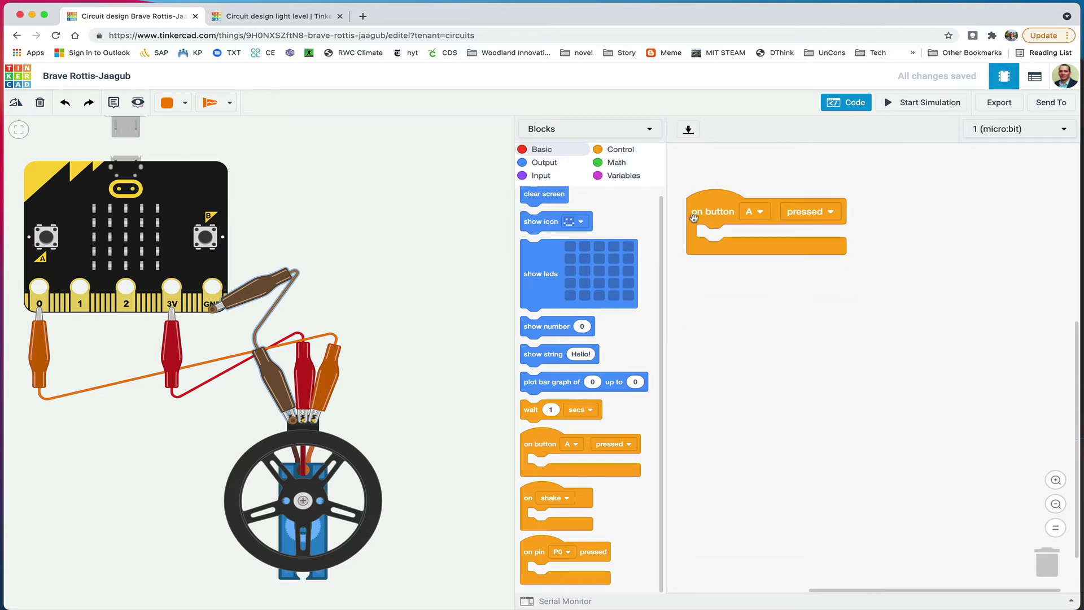
{"action": "left_click", "coordinate": [544, 163]}
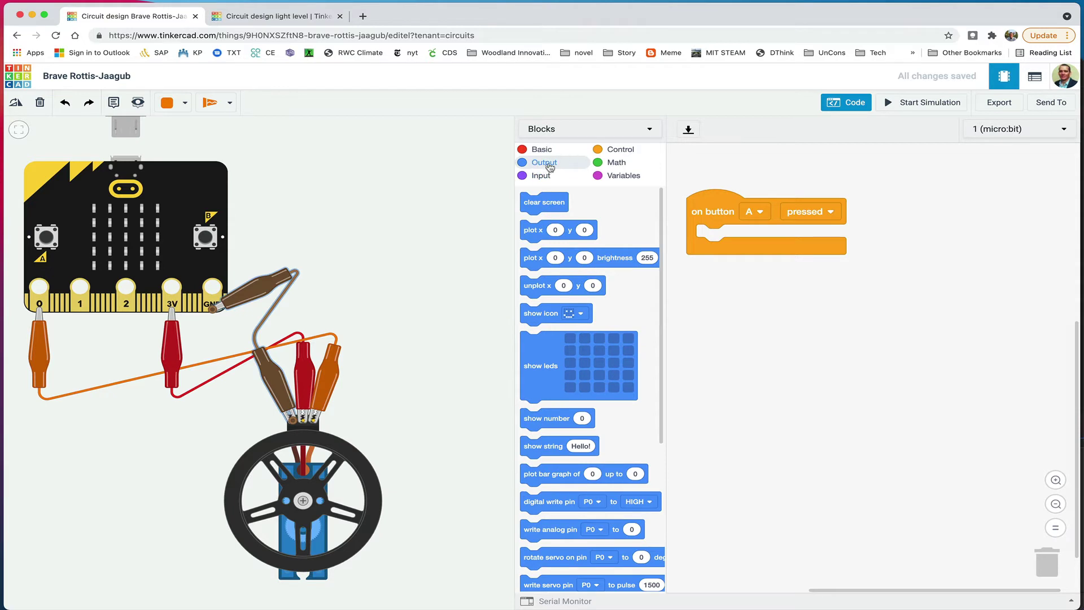
{"action": "scroll", "coordinate": [554, 338], "scroll_direction": "down", "scroll_amount": 1}
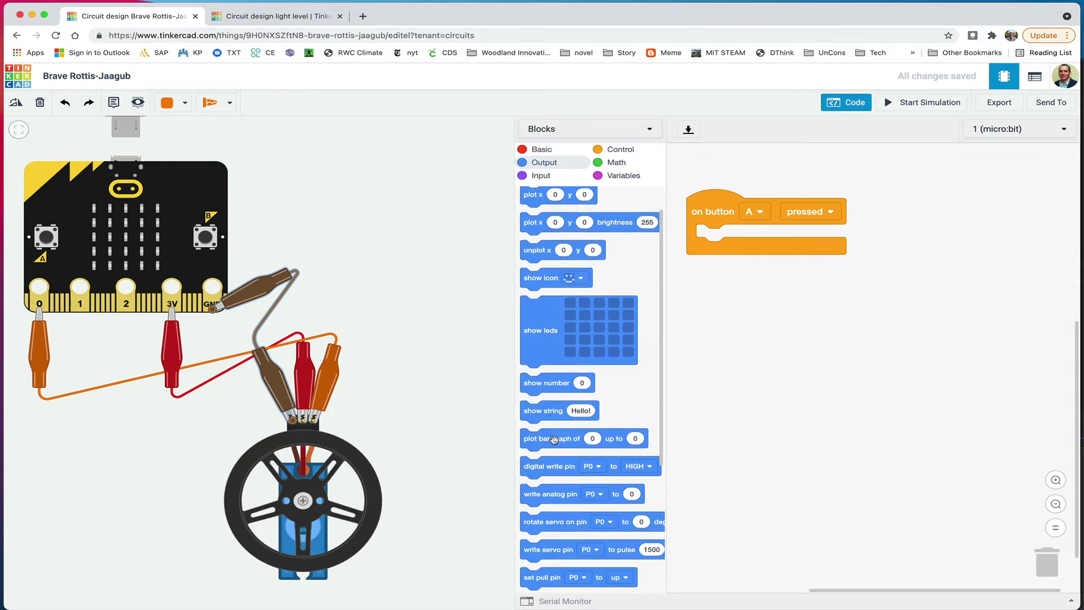
{"action": "scroll", "coordinate": [559, 503], "scroll_direction": "down", "scroll_amount": 3}
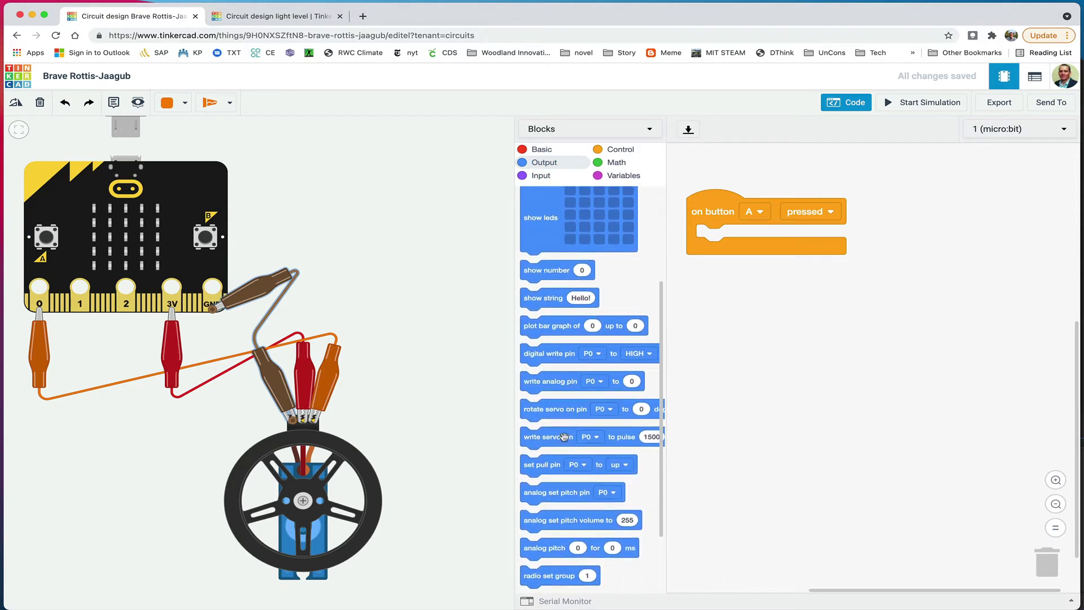
{"action": "left_click_drag", "start_coordinate": [548, 411], "coordinate": [722, 241]}
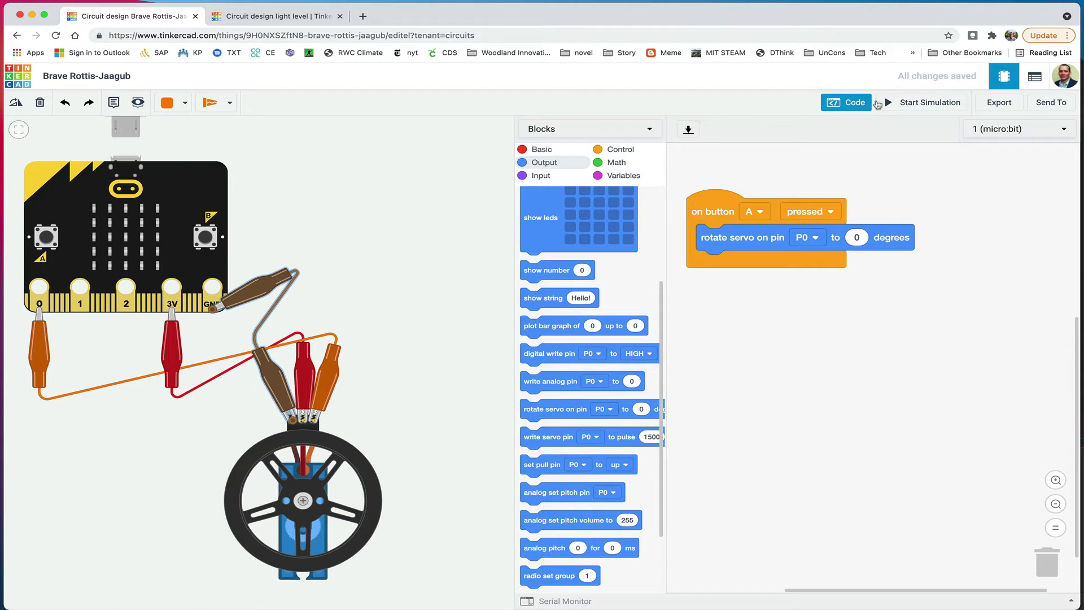
{"action": "left_click", "coordinate": [906, 103]}
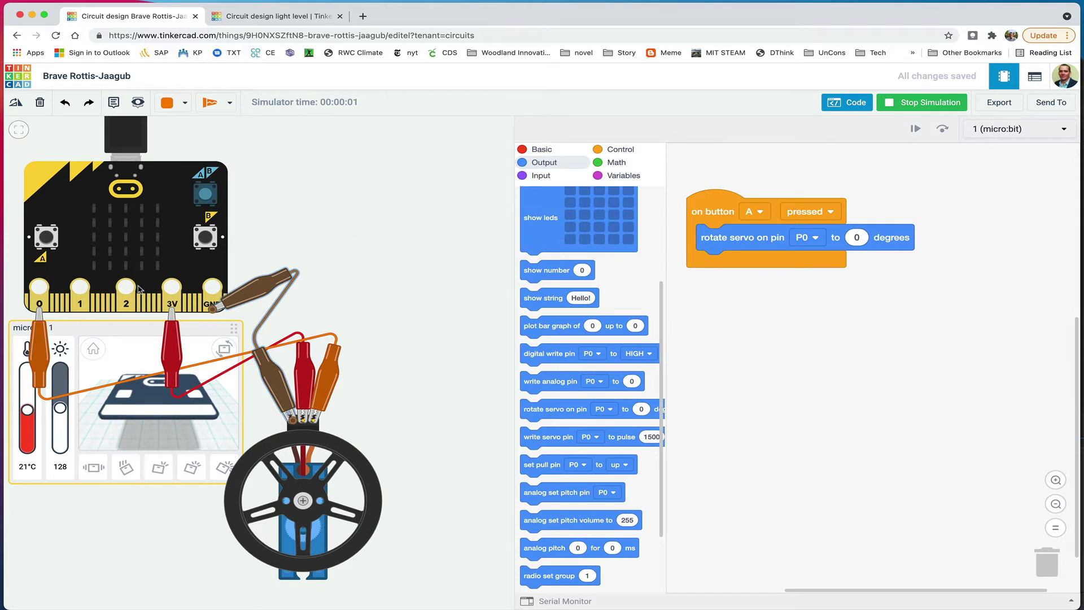
{"action": "left_click", "coordinate": [45, 240]}
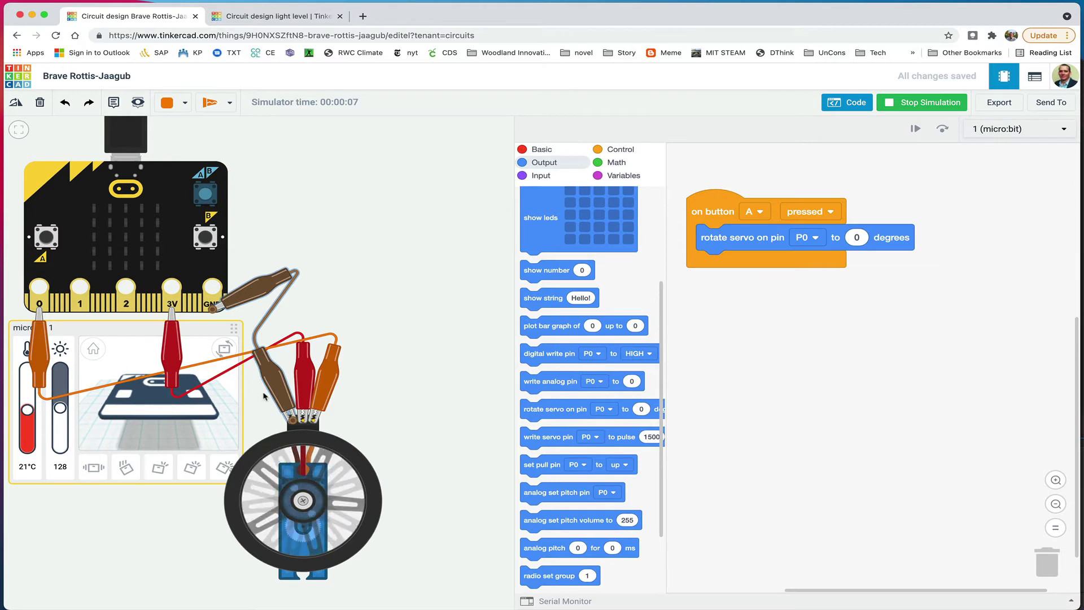
{"action": "left_click", "coordinate": [903, 102]}
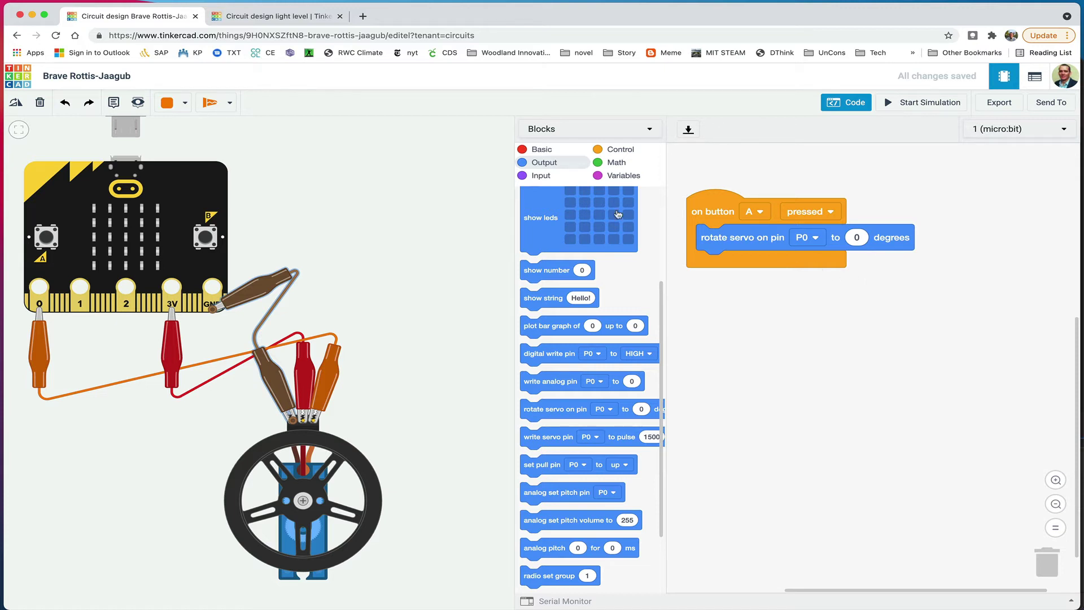
Duplicate the button A event and make the copy rotate the servo to 180 on button B.
{"action": "right_click", "coordinate": [717, 211]}
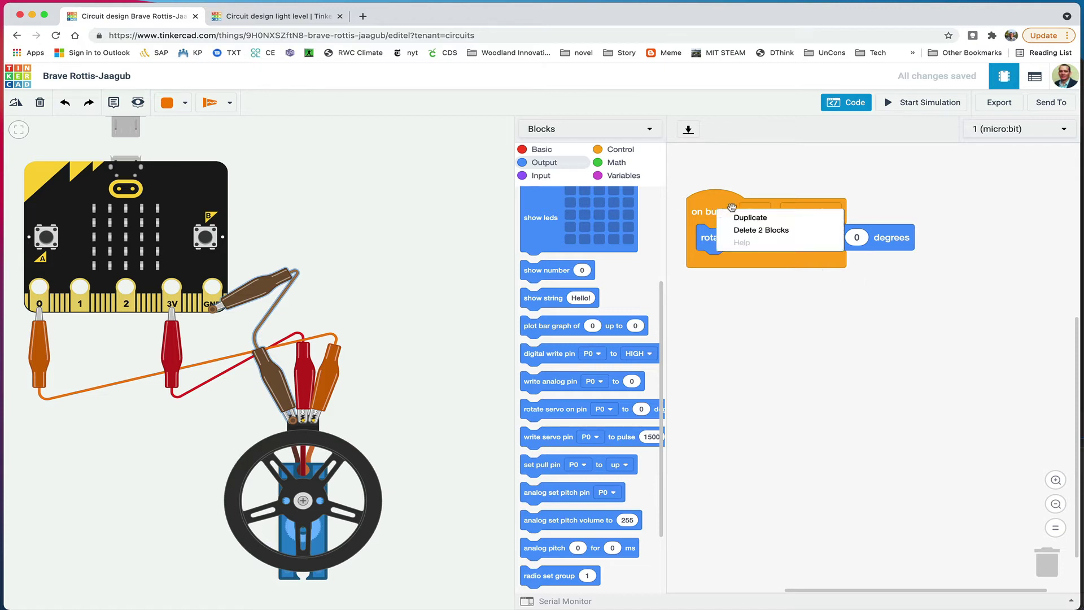
{"action": "left_click", "coordinate": [741, 218]}
{"action": "left_click_drag", "start_coordinate": [681, 215], "coordinate": [695, 286]}
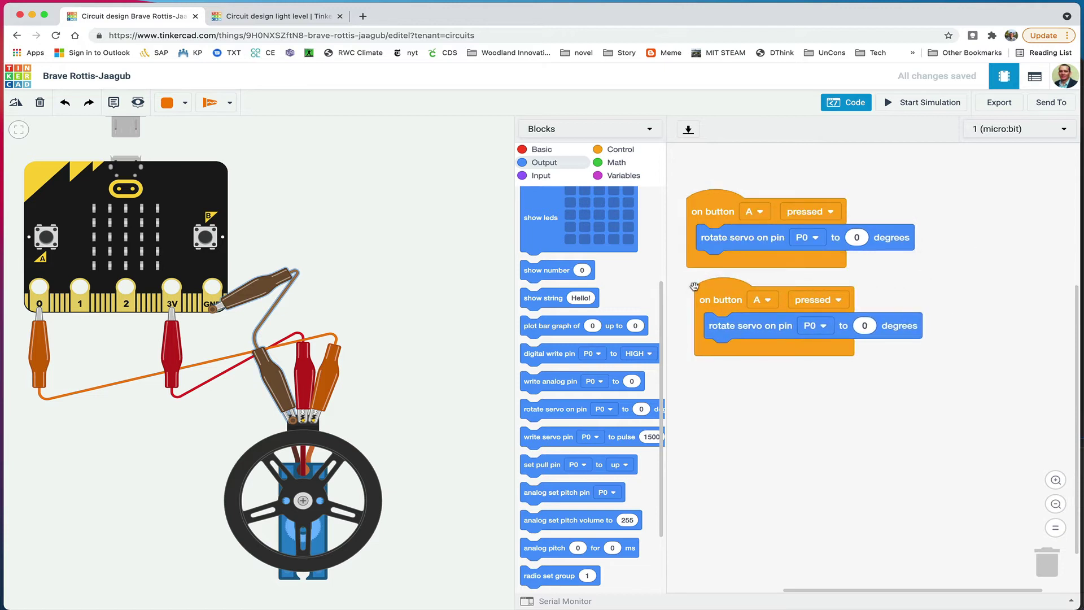
{"action": "left_click", "coordinate": [765, 299]}
{"action": "left_click", "coordinate": [767, 336]}
{"action": "left_click", "coordinate": [864, 326]}
{"action": "type", "text": "180"}
{"action": "left_click", "coordinate": [869, 376]}
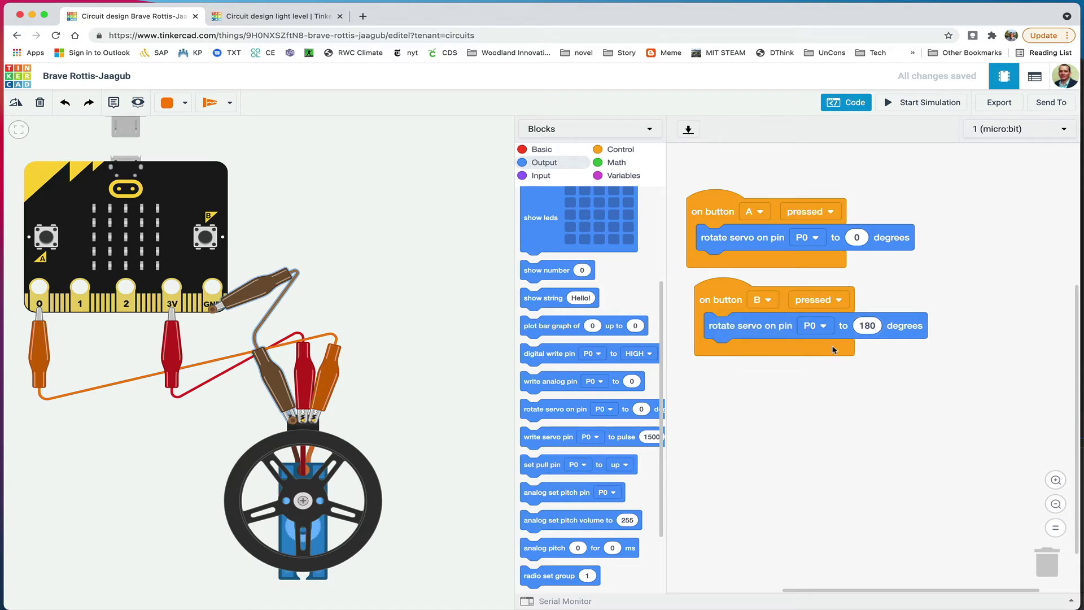
Duplicate the button B event, space the events evenly, and set the copy to A+B at 90 degrees.
{"action": "right_click", "coordinate": [721, 289]}
{"action": "left_click", "coordinate": [751, 306]}
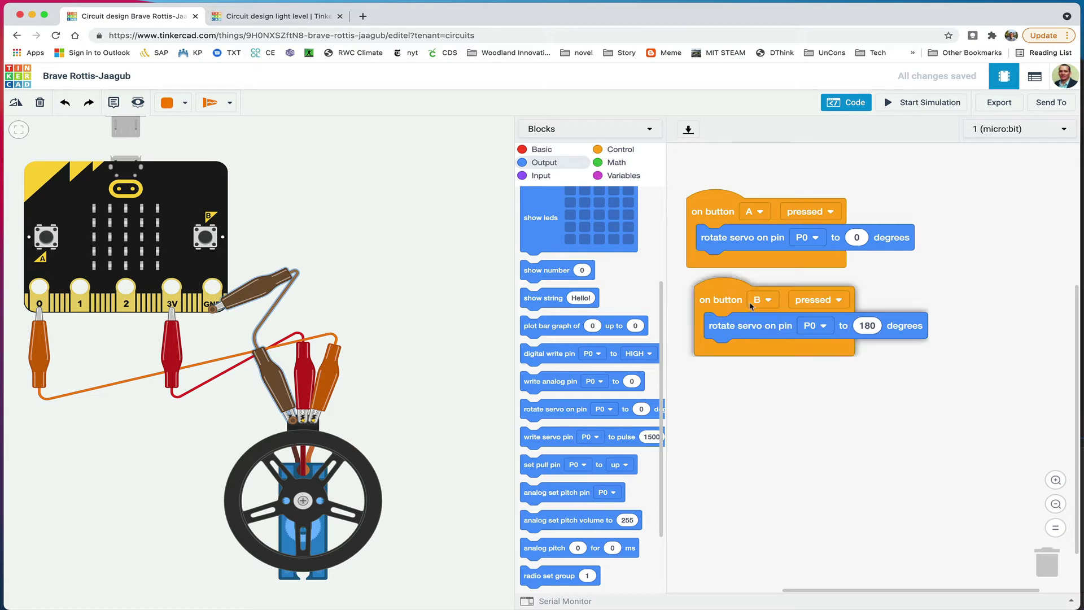
{"action": "left_click_drag", "start_coordinate": [751, 306], "coordinate": [761, 435]}
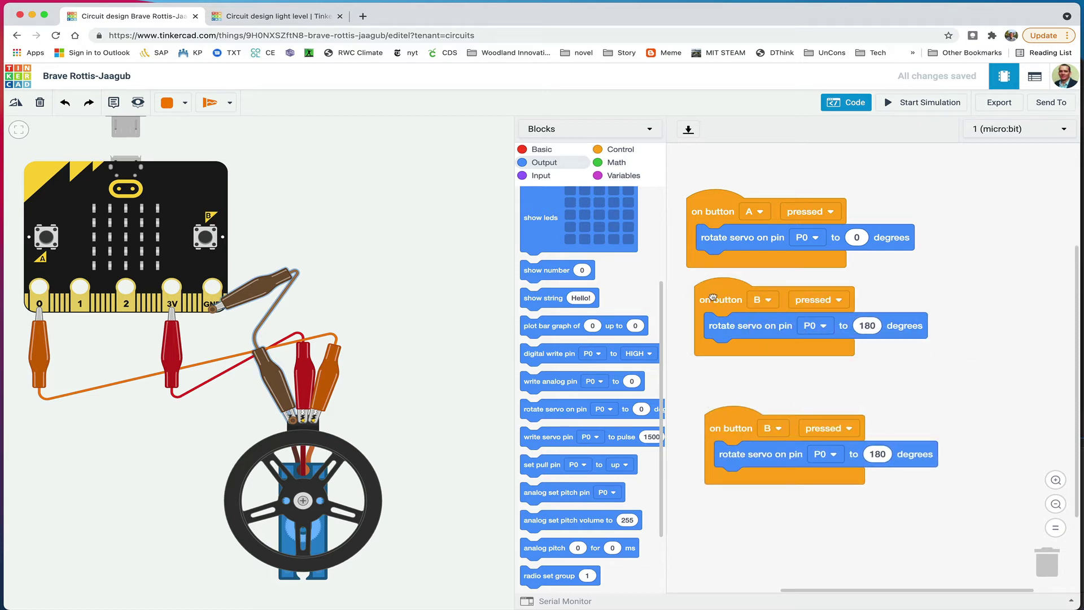
{"action": "left_click_drag", "start_coordinate": [713, 301], "coordinate": [713, 324]}
{"action": "left_click", "coordinate": [775, 428]}
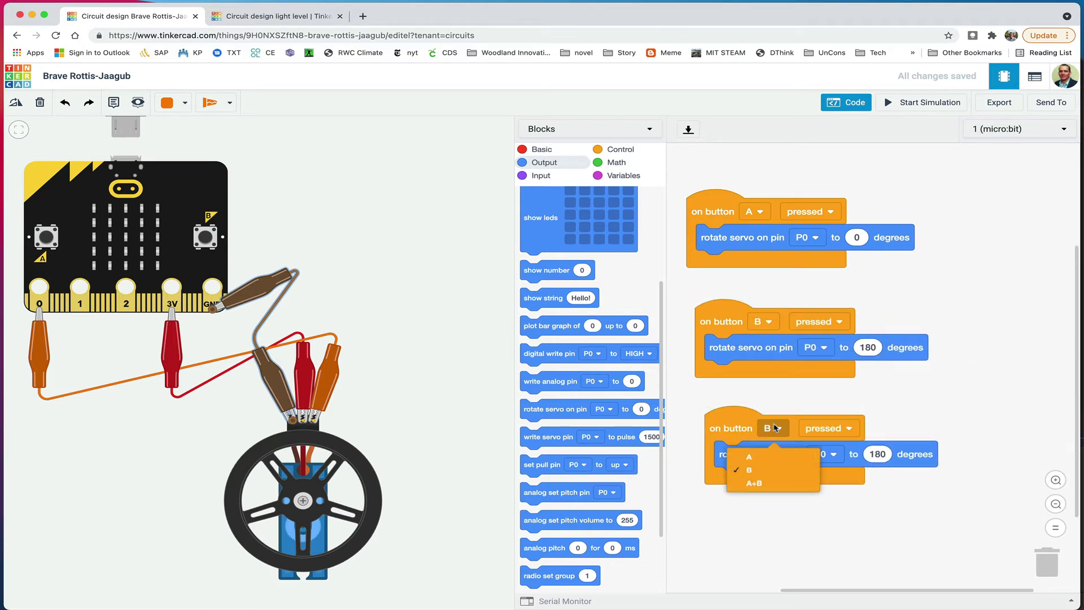
{"action": "left_click", "coordinate": [769, 484]}
{"action": "left_click", "coordinate": [879, 456]}
{"action": "type", "text": "90"}
{"action": "left_click", "coordinate": [921, 406]}
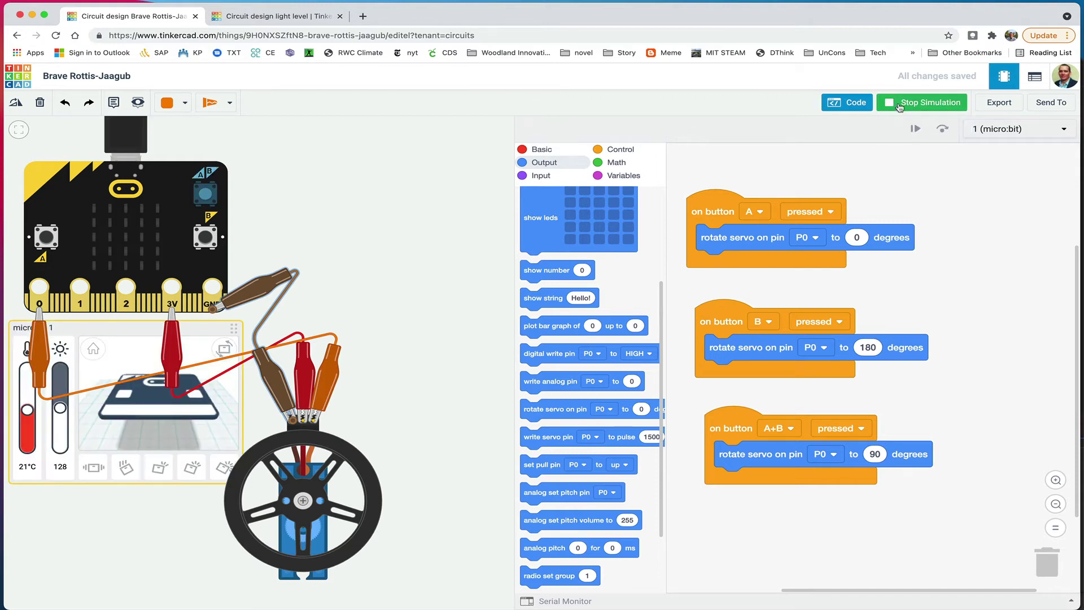
{"action": "left_click", "coordinate": [48, 237]}
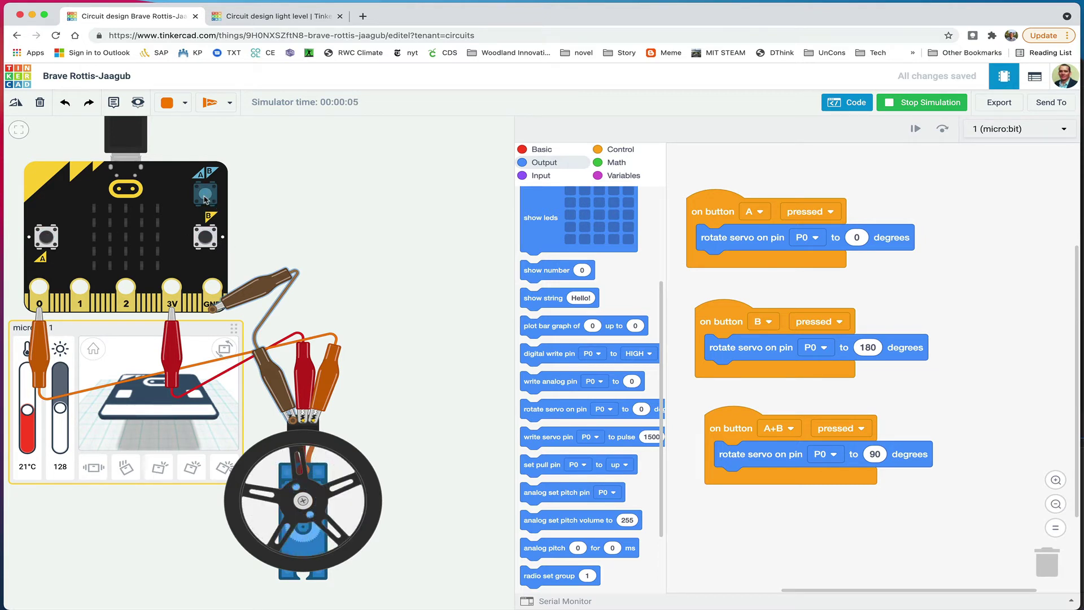
{"action": "left_click", "coordinate": [209, 237]}
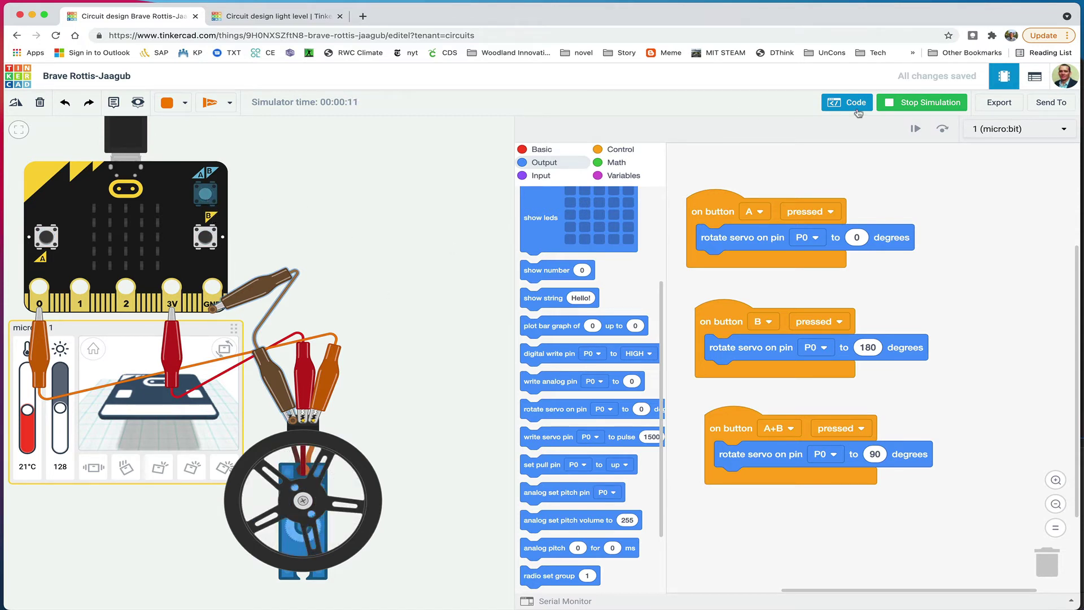
{"action": "left_click", "coordinate": [892, 102]}
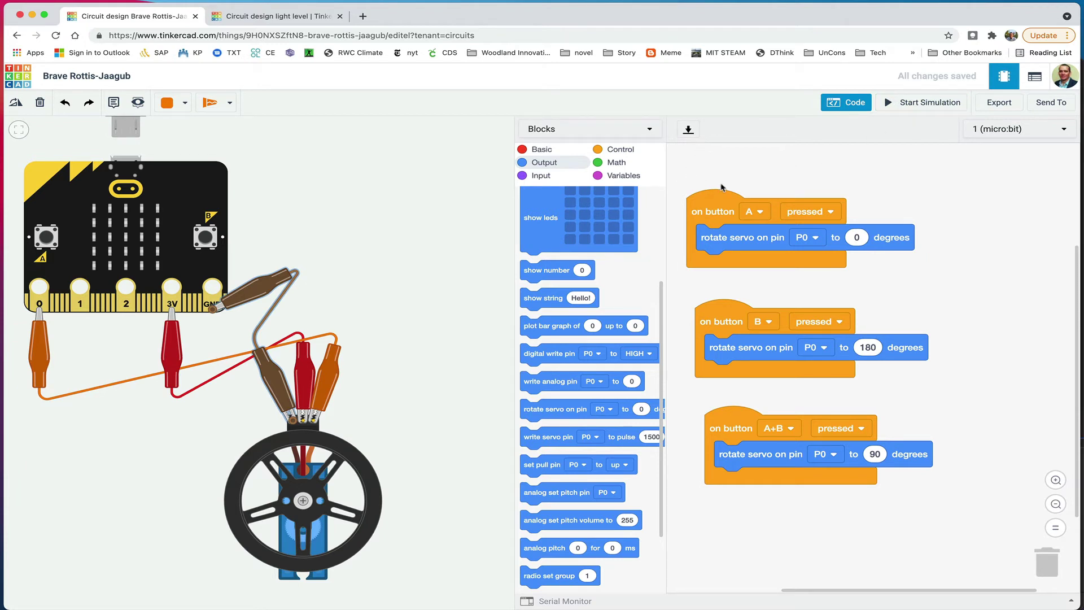
Reposition the button A and B events and bring up the Blocks / Blocks + Text / Text mode list.
{"action": "left_click_drag", "start_coordinate": [714, 200], "coordinate": [718, 179]}
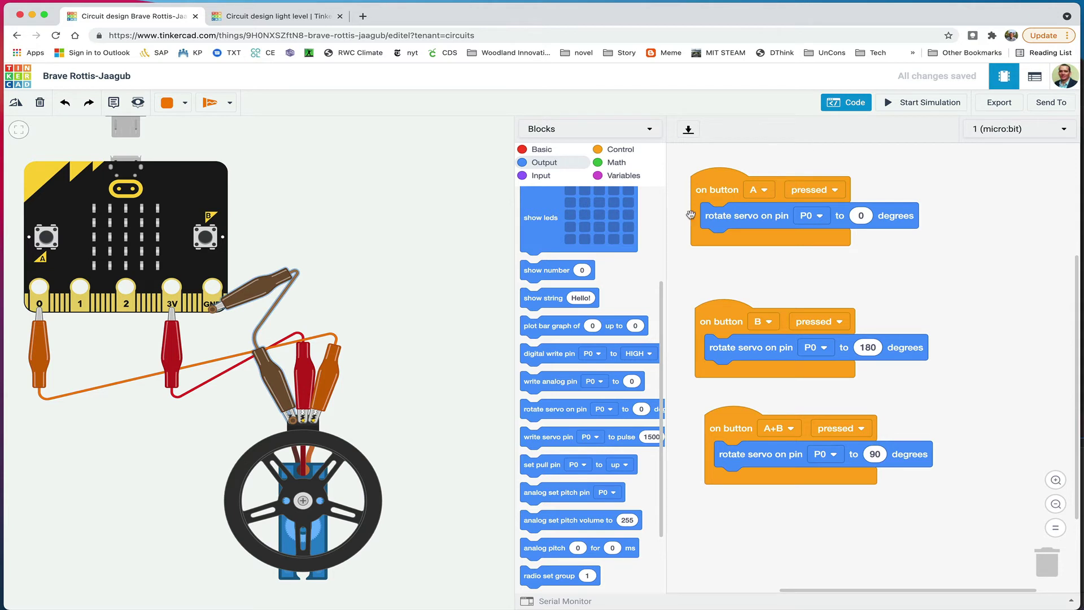
{"action": "mouse_move", "coordinate": [730, 318]}
{"action": "left_mouse_down"}
{"action": "mouse_move", "coordinate": [760, 308]}
{"action": "mouse_move", "coordinate": [731, 338]}
{"action": "left_mouse_up"}
{"action": "left_click", "coordinate": [622, 130]}
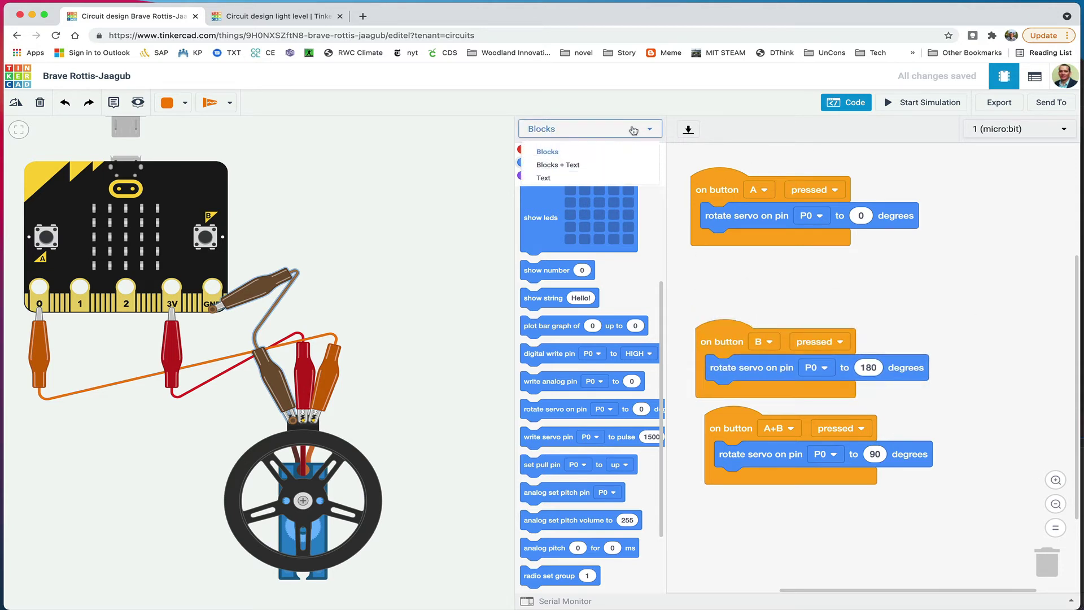
Switch to Blocks + Text and add a happy face show icon block to button A's handler.
{"action": "left_click", "coordinate": [592, 169]}
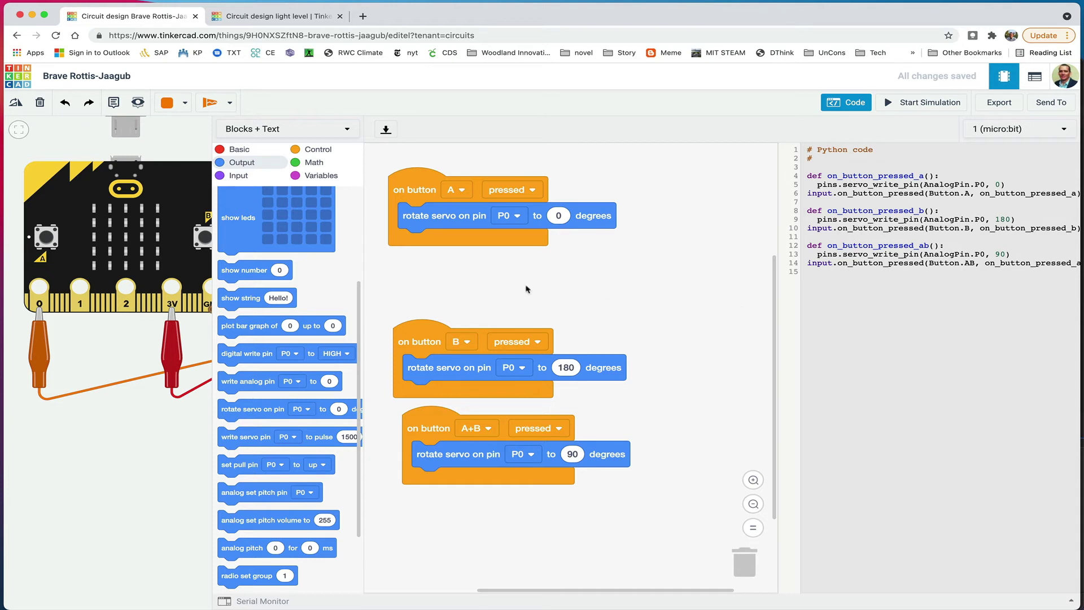
{"action": "left_click", "coordinate": [239, 150]}
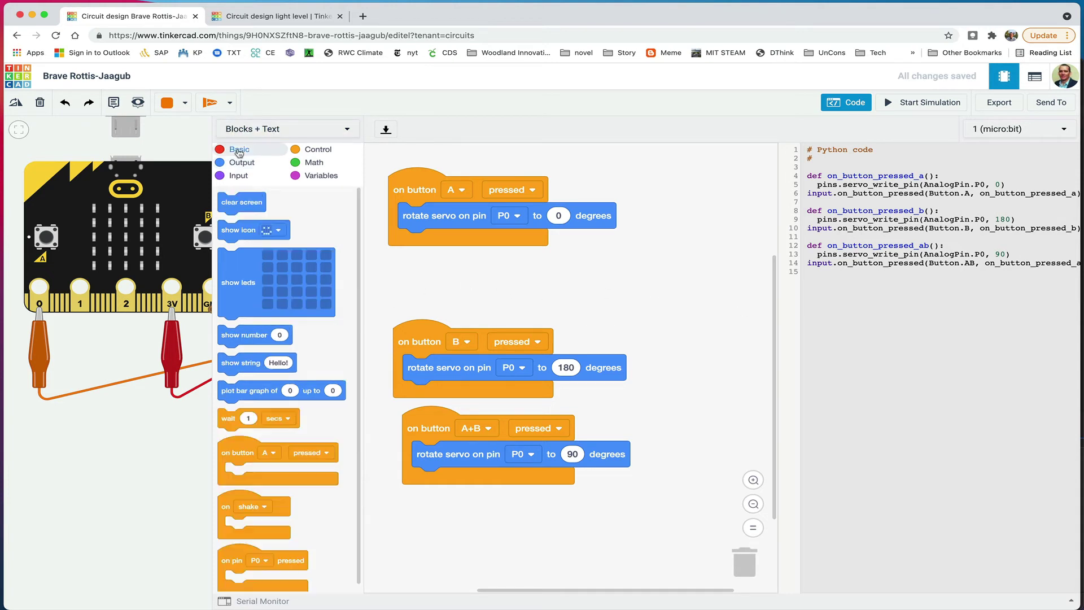
{"action": "left_click_drag", "start_coordinate": [238, 233], "coordinate": [414, 215]}
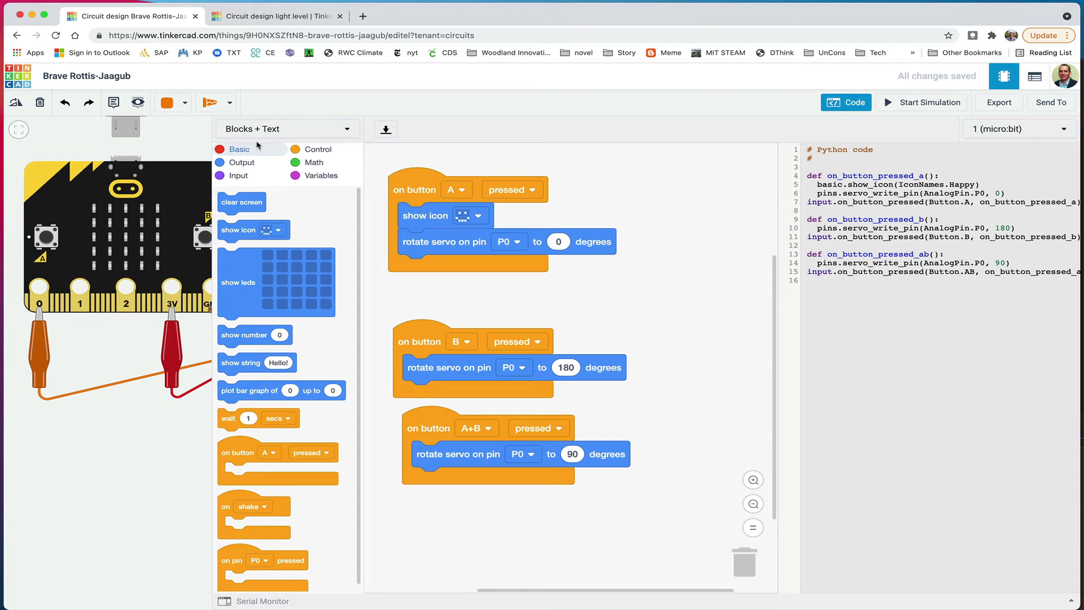
Switch the code editor to Text-only mode, confirming the blocks will be discarded.
{"action": "left_click", "coordinate": [291, 129]}
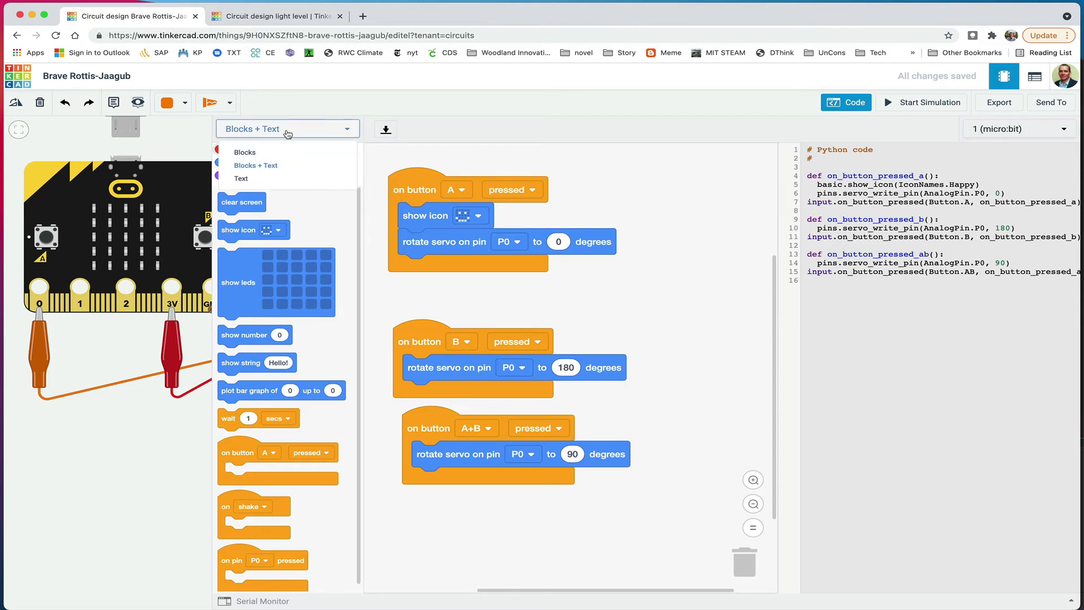
{"action": "left_click", "coordinate": [273, 179]}
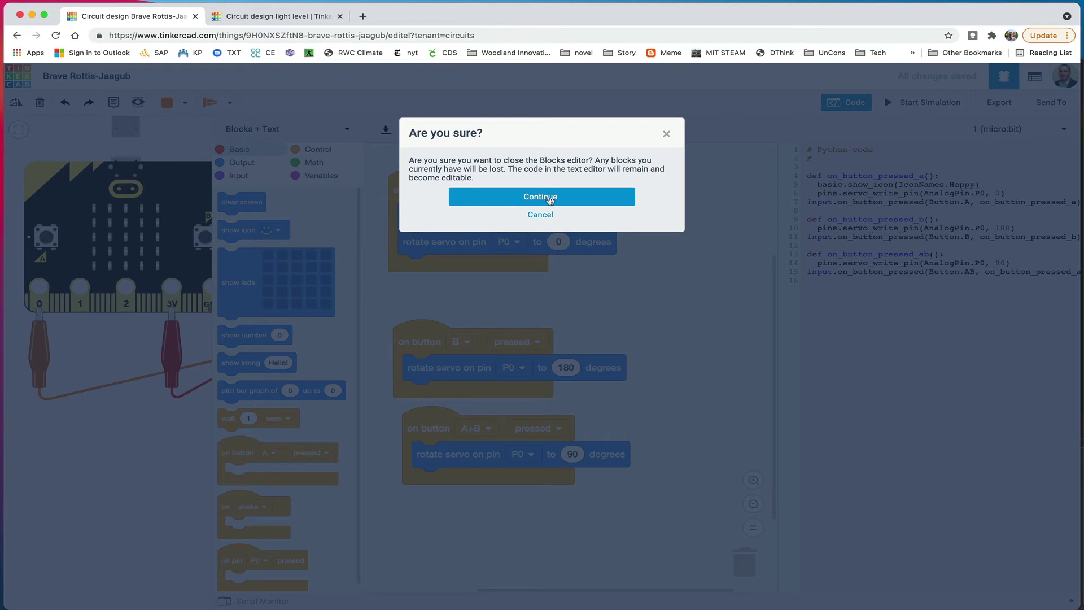
{"action": "left_click", "coordinate": [550, 200]}
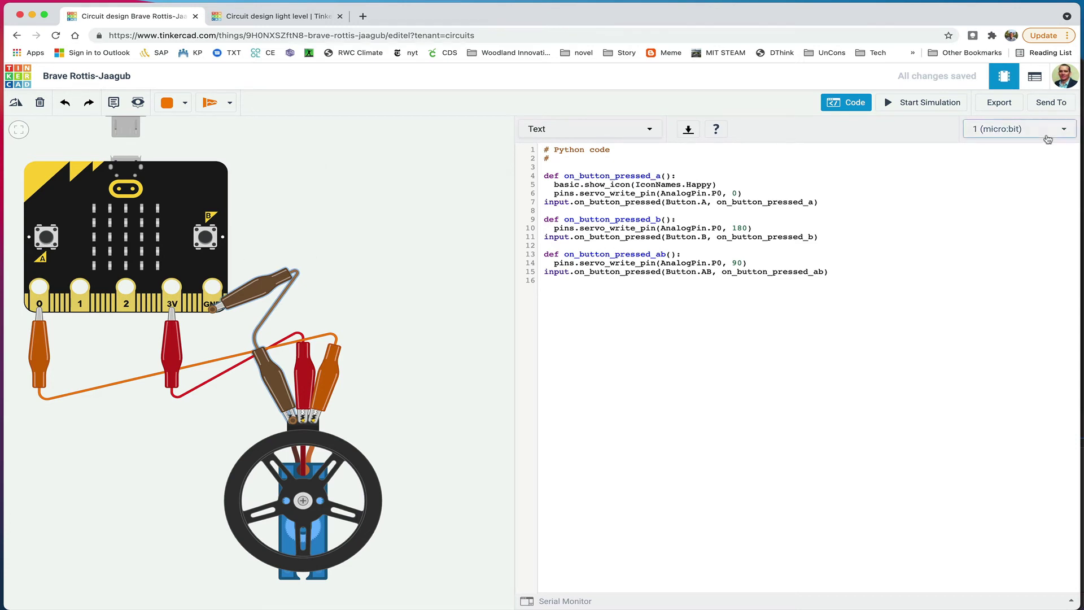
{"action": "left_click", "coordinate": [929, 103]}
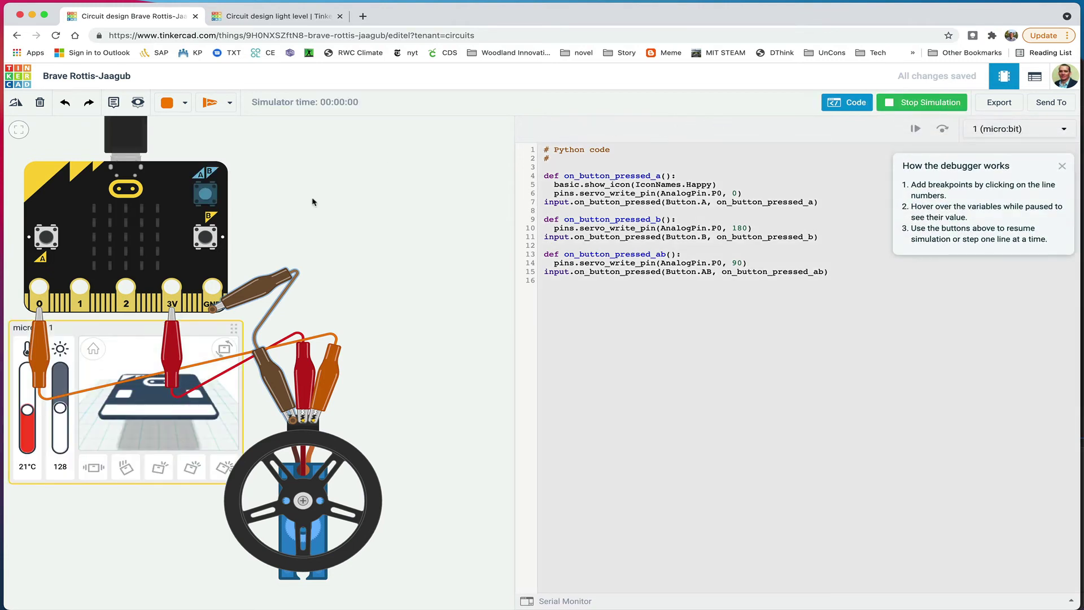
{"action": "left_click", "coordinate": [45, 237]}
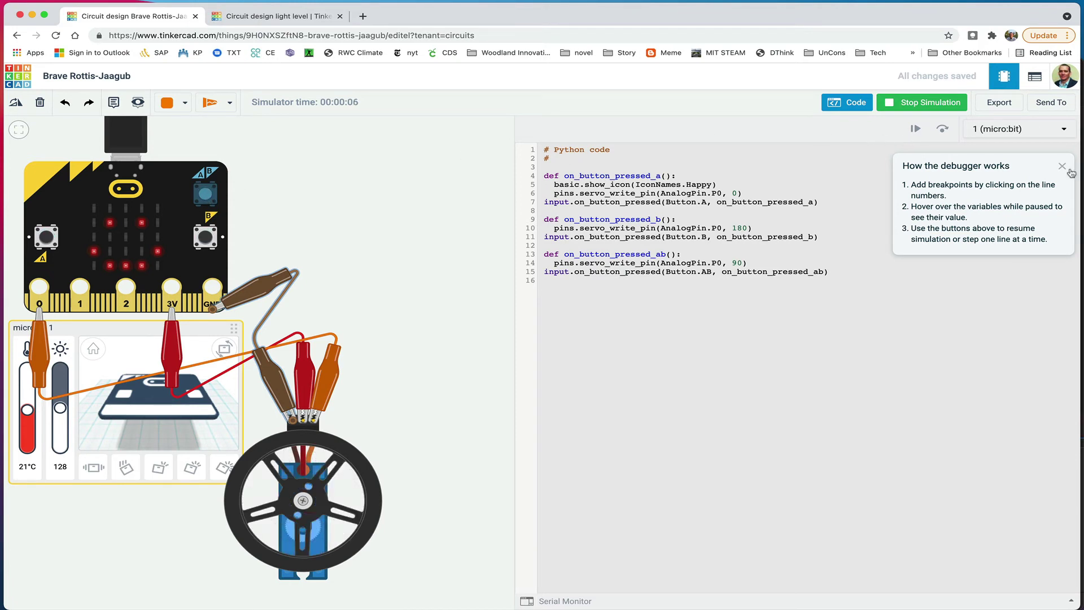
{"action": "left_click", "coordinate": [1063, 166]}
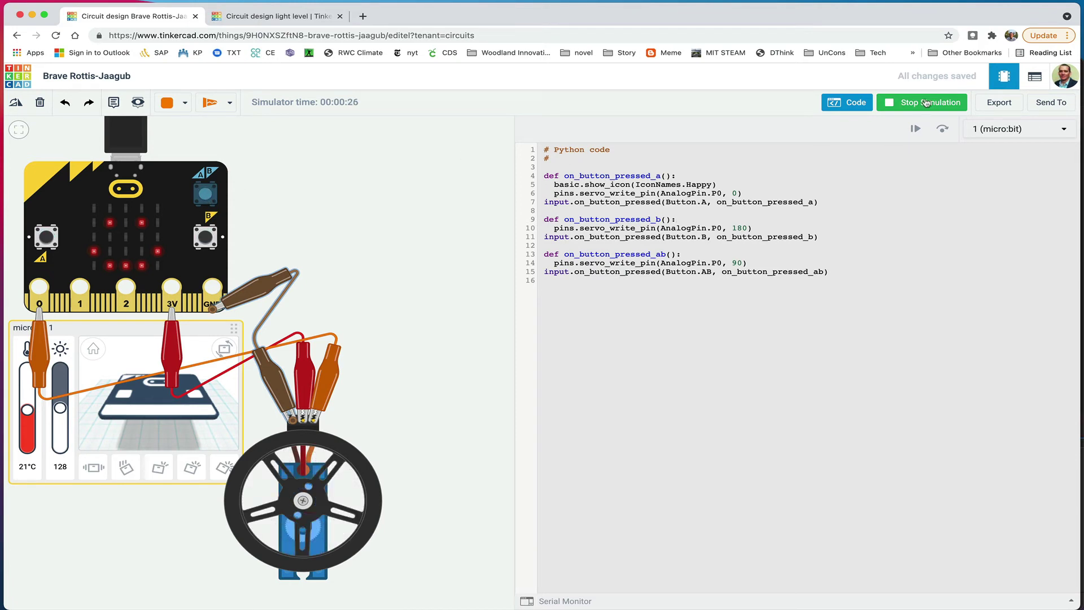
{"action": "left_click", "coordinate": [927, 102]}
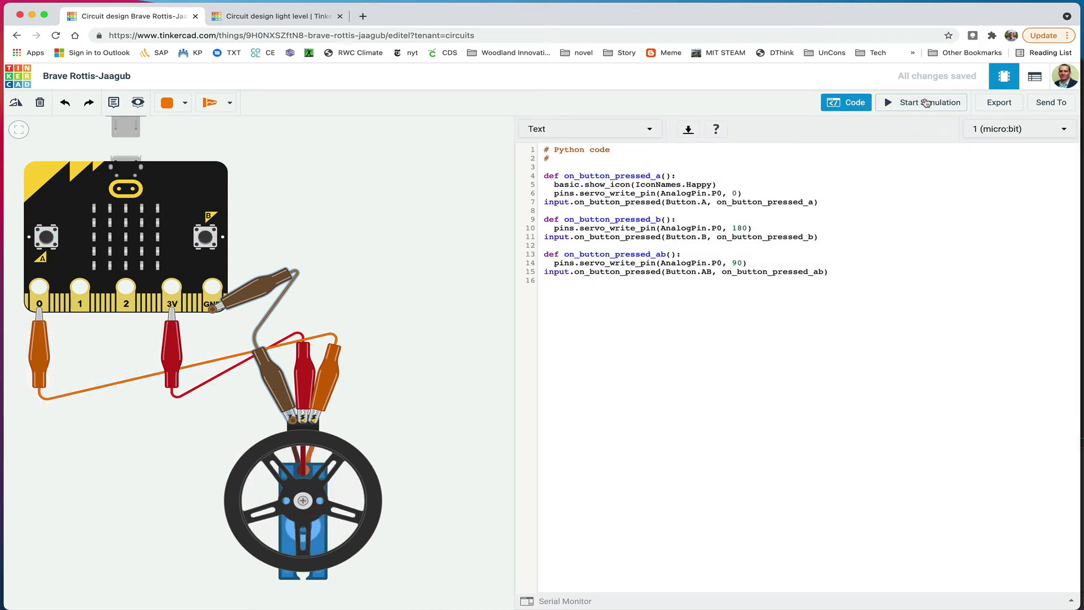
Insert basic.show_icon(IconNames.Sad) in button B's function, then simulate and test button B.
{"action": "left_click", "coordinate": [715, 222]}
{"action": "key", "text": "Return"}
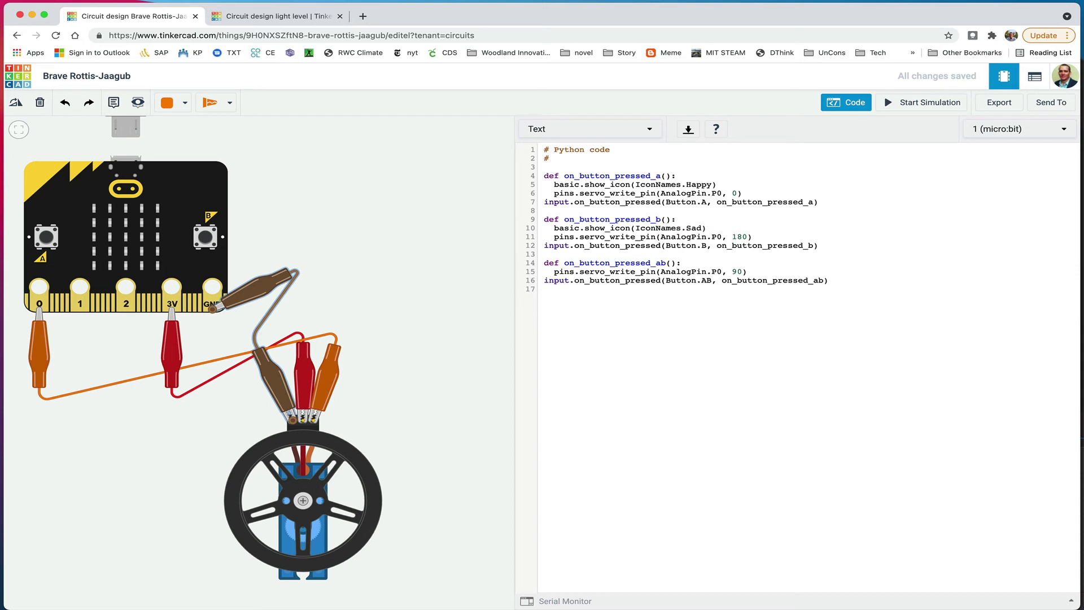
{"action": "left_click", "coordinate": [889, 105]}
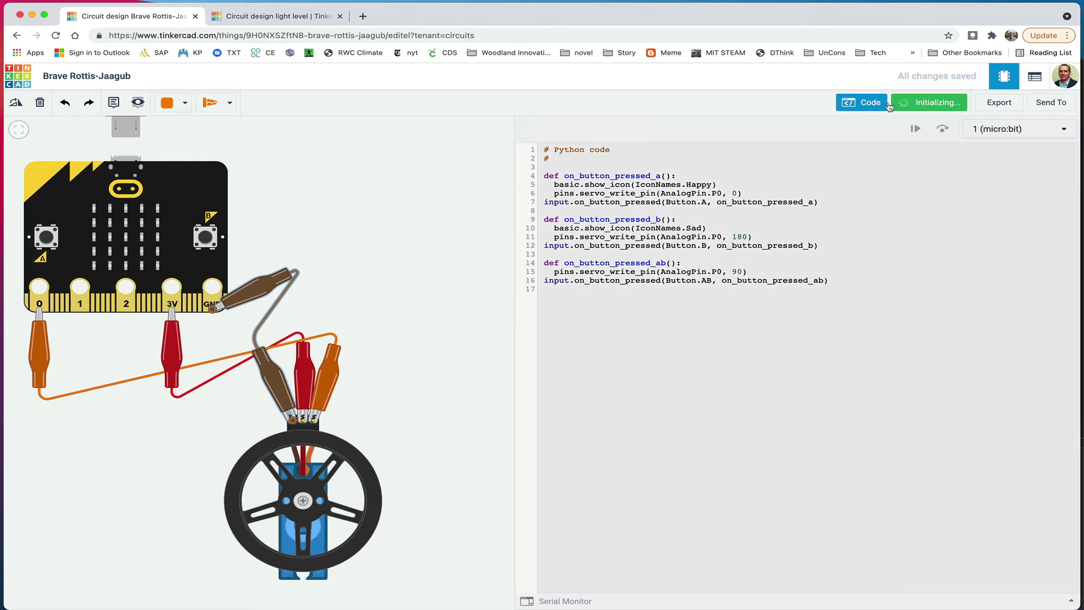
{"action": "left_click", "coordinate": [207, 237]}
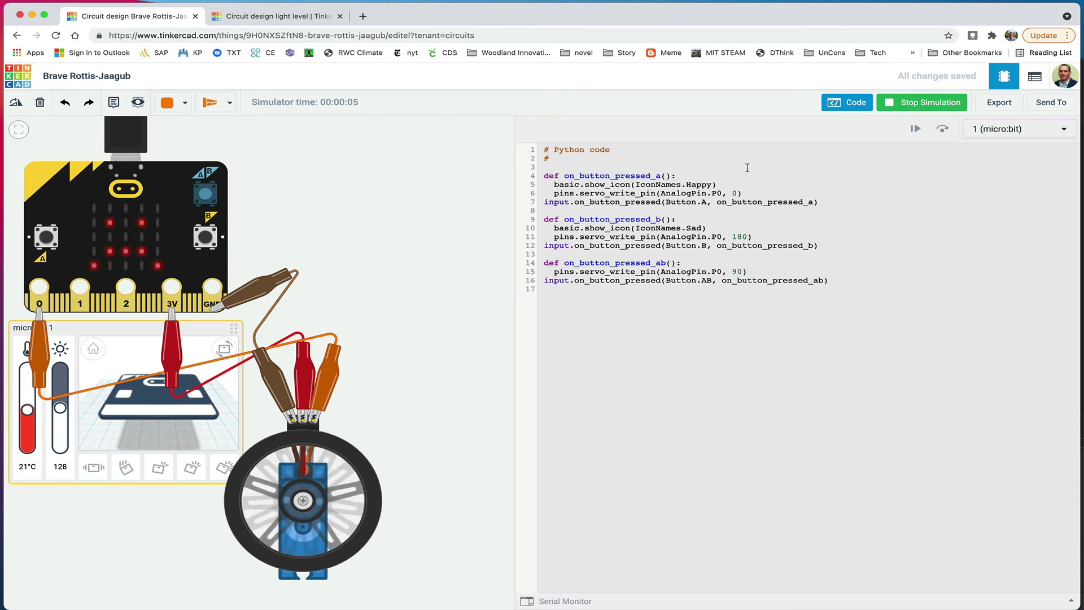
{"action": "left_click", "coordinate": [909, 103]}
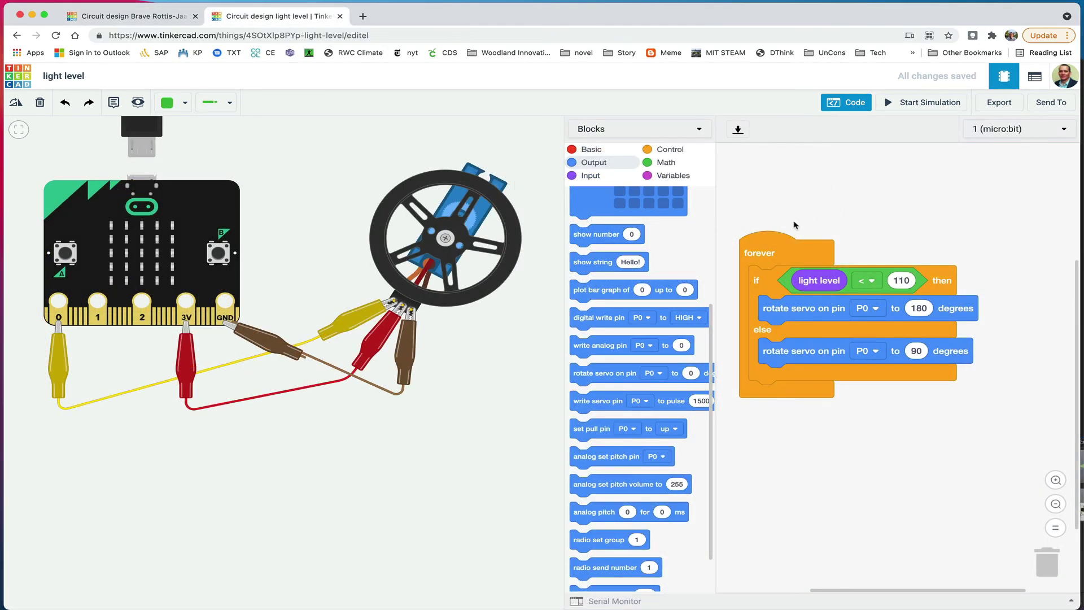
Nudge the forever loop stack (servo 180° below light level 110, else 90°) slightly down-left.
{"action": "left_click_drag", "start_coordinate": [781, 252], "coordinate": [771, 267]}
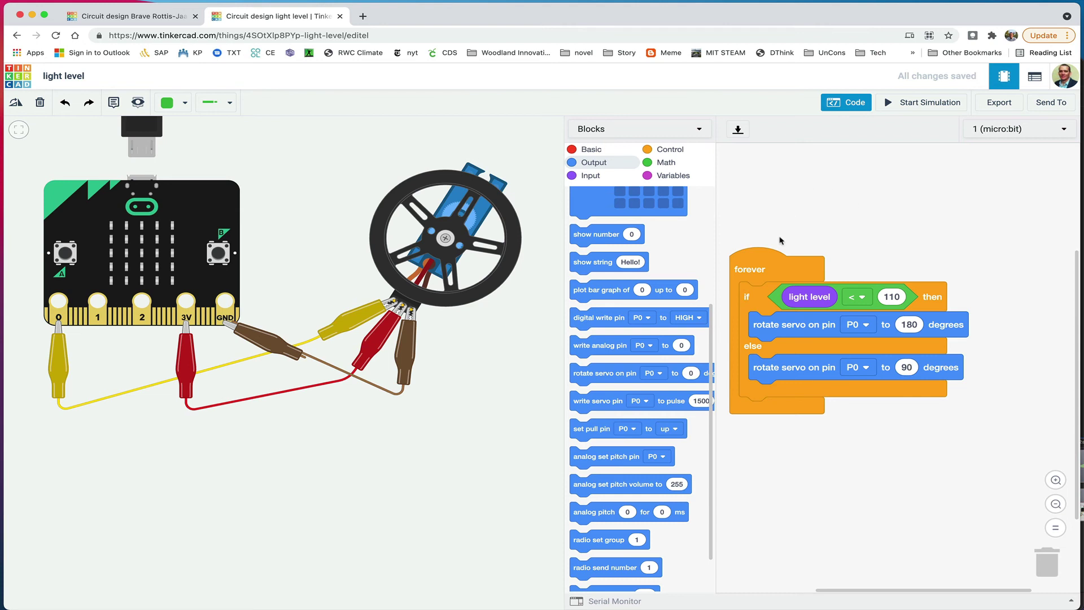
Place an 'on button A pressed' block above forever containing show number with the light level reporter.
{"action": "left_click", "coordinate": [668, 150]}
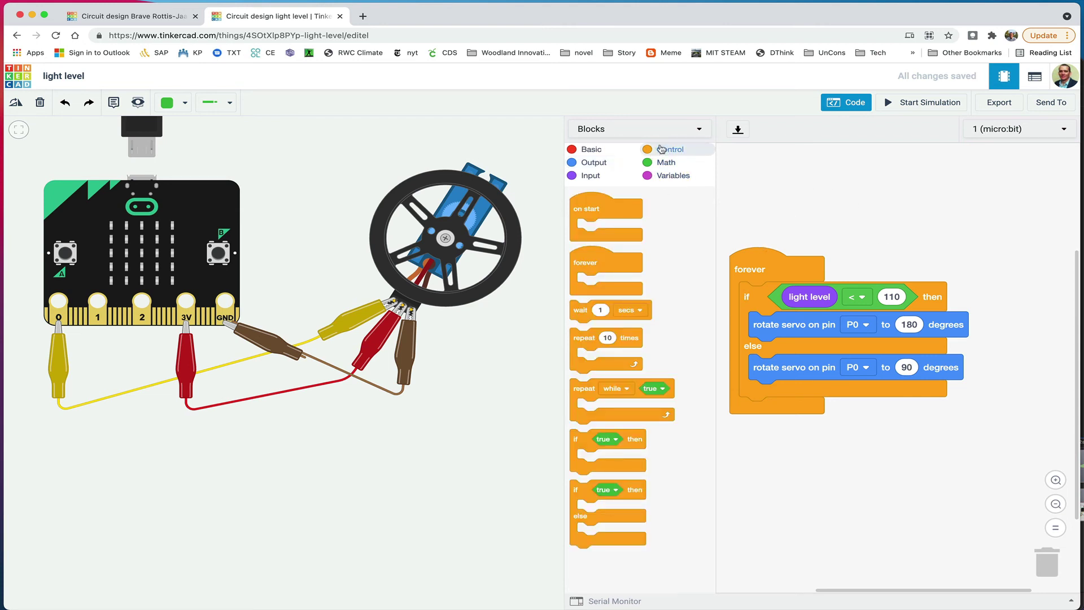
{"action": "left_click", "coordinate": [590, 176]}
{"action": "left_click_drag", "start_coordinate": [588, 383], "coordinate": [789, 186]}
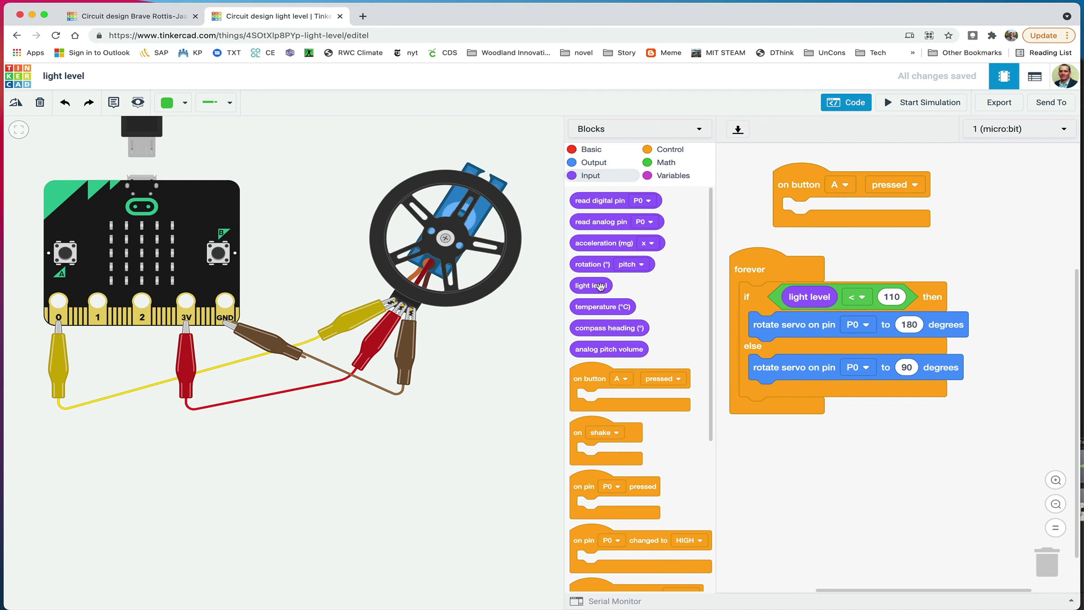
{"action": "left_click_drag", "start_coordinate": [598, 287], "coordinate": [1003, 235]}
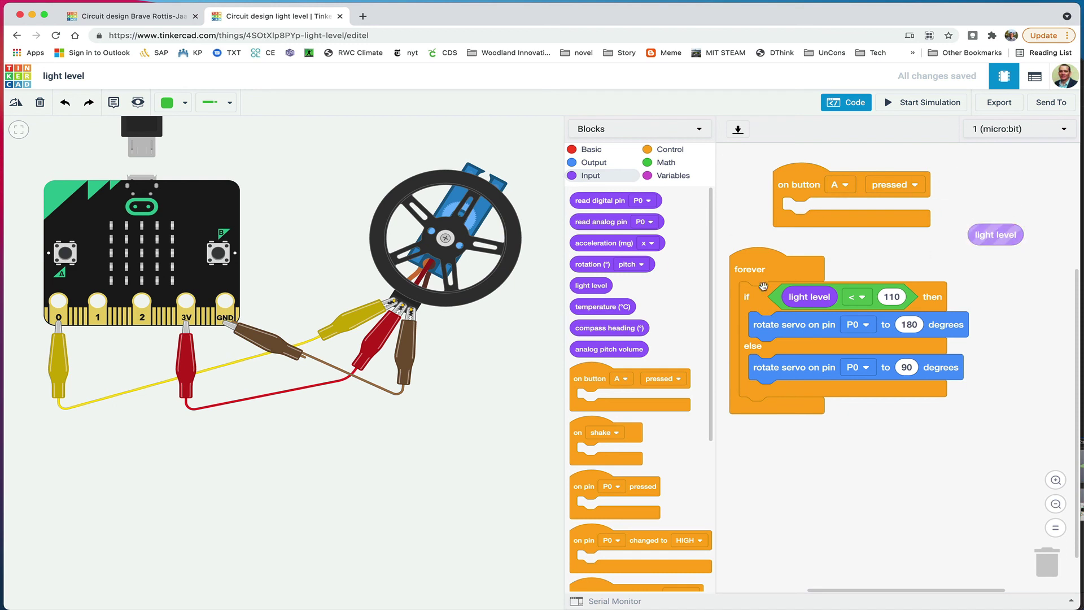
{"action": "left_click", "coordinate": [604, 163]}
{"action": "left_click_drag", "start_coordinate": [591, 419], "coordinate": [807, 213]}
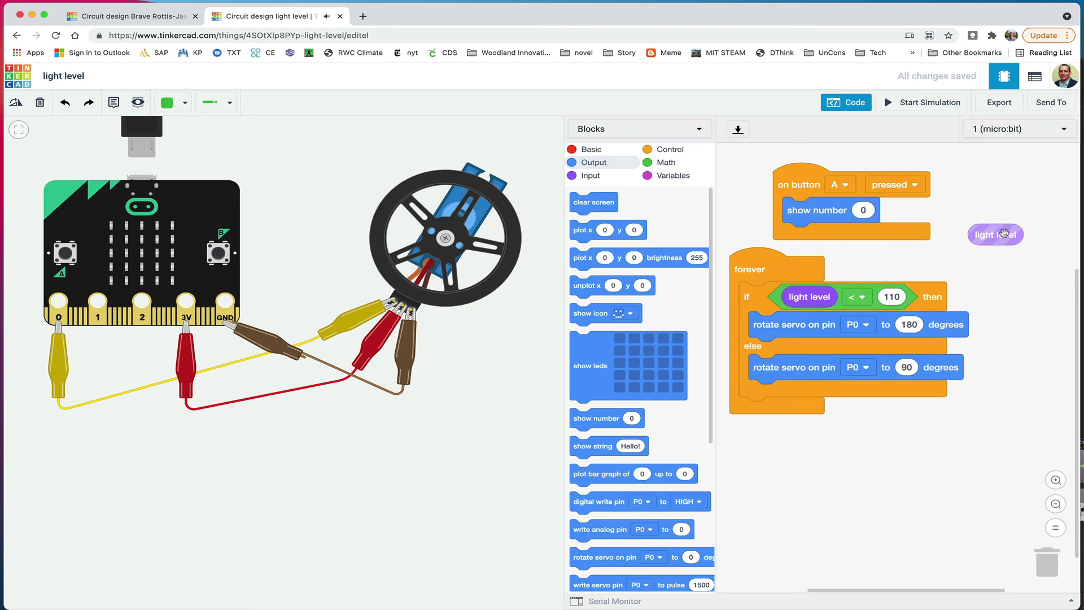
{"action": "left_click_drag", "start_coordinate": [1003, 233], "coordinate": [892, 211]}
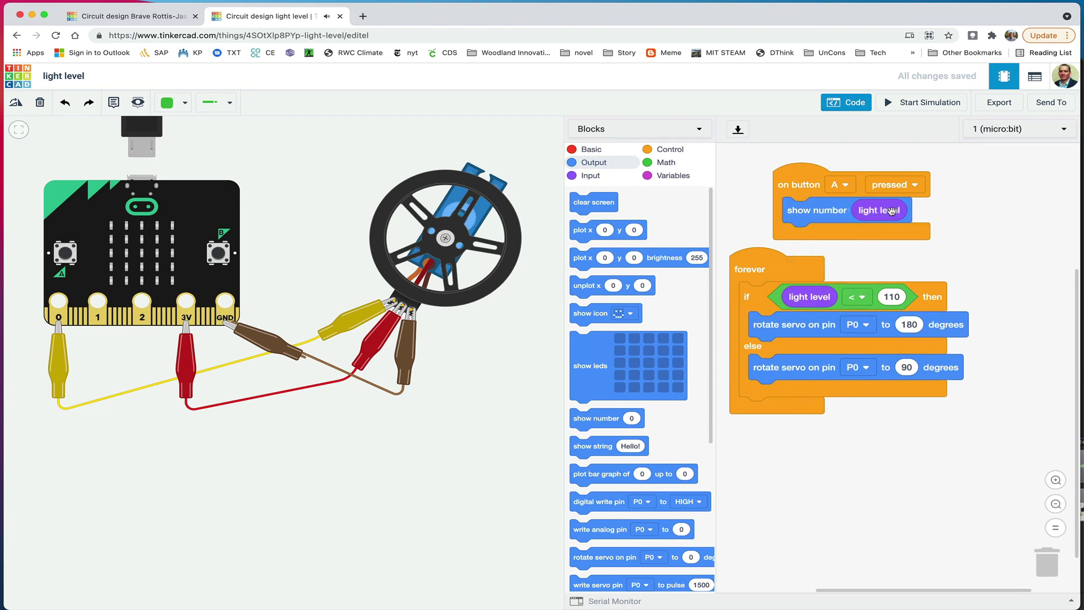
Simulate, checking the reading with button A, lowering light to 104 to spin the servo, then raising it to 164.
{"action": "left_click", "coordinate": [915, 104]}
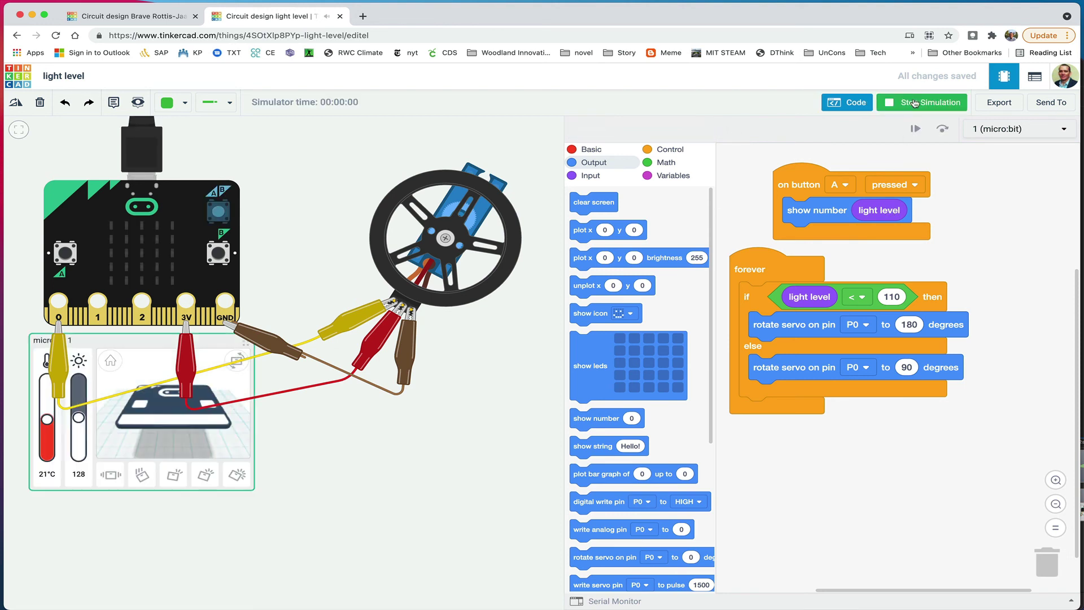
{"action": "left_click", "coordinate": [65, 253]}
{"action": "left_click_drag", "start_coordinate": [80, 419], "coordinate": [79, 426]}
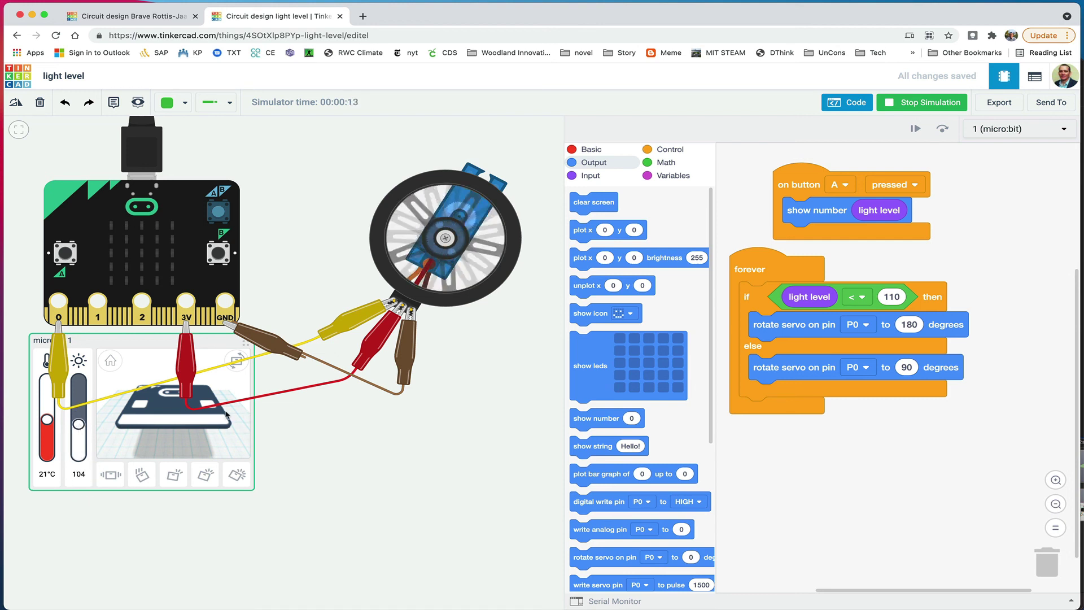
{"action": "left_click", "coordinate": [66, 253]}
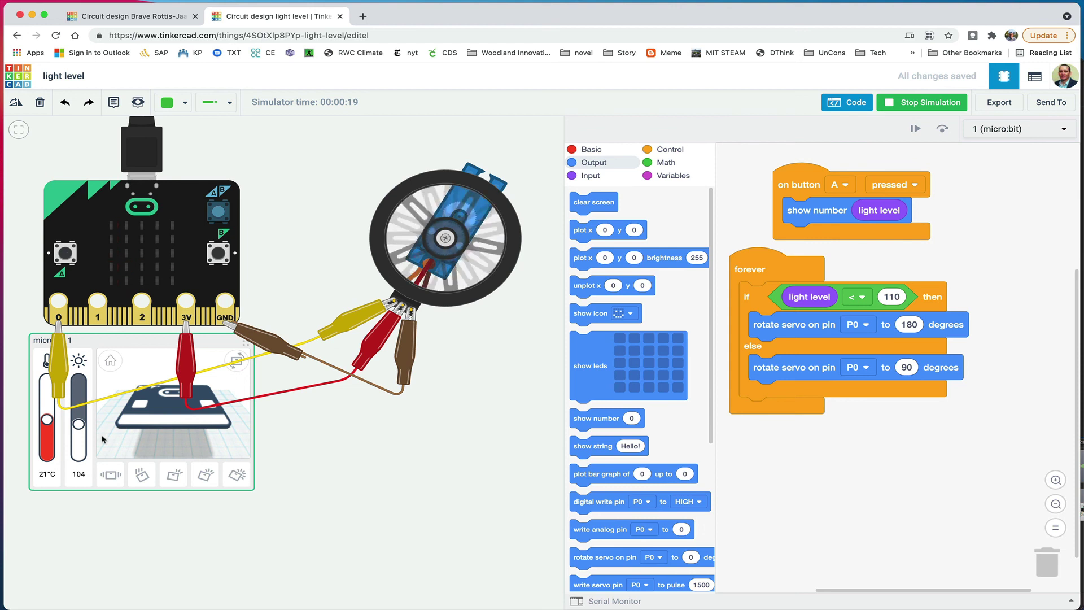
{"action": "left_click_drag", "start_coordinate": [79, 424], "coordinate": [79, 406]}
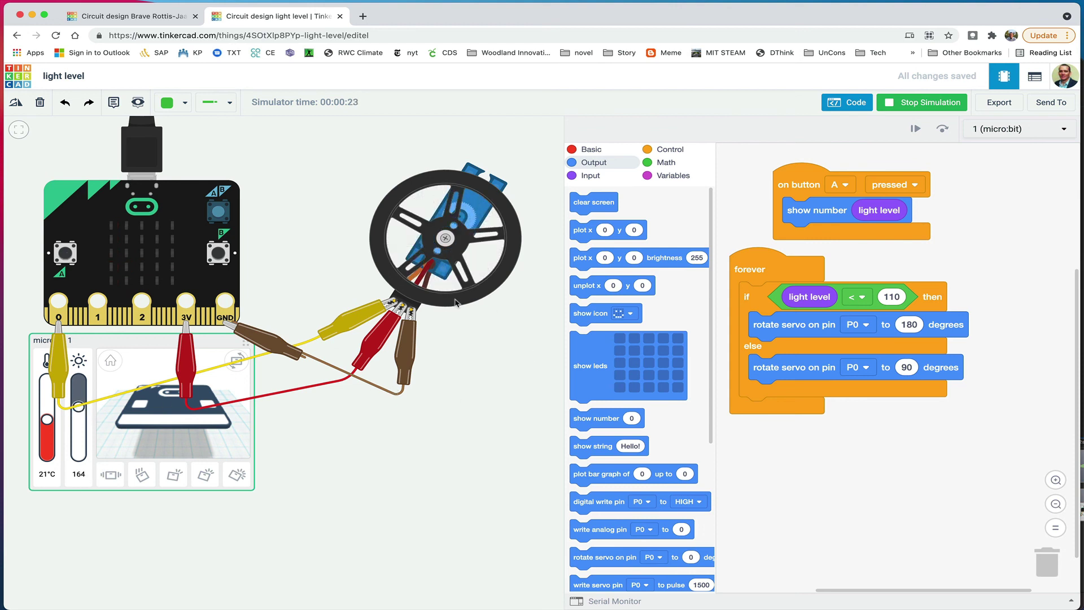